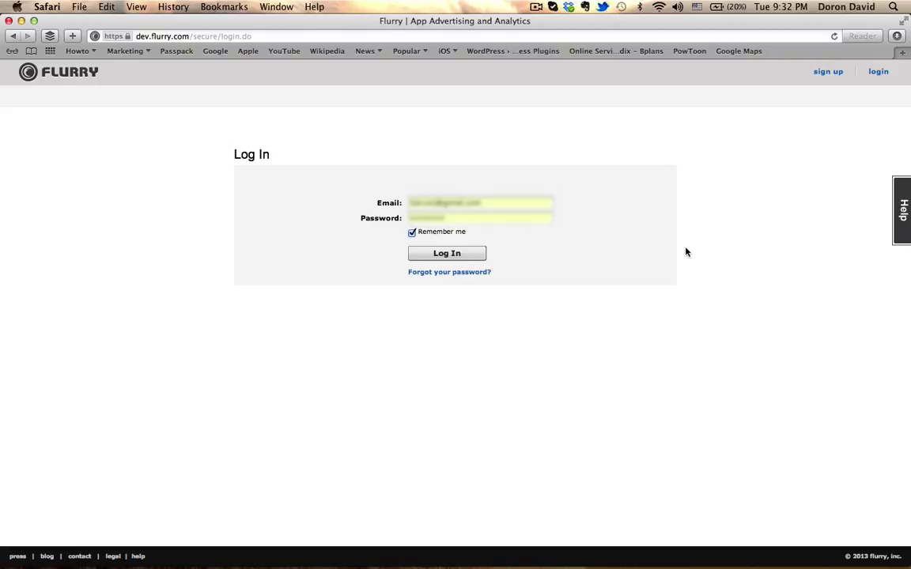
Log in to Flurry with the saved account credentials
left_click(454, 254)
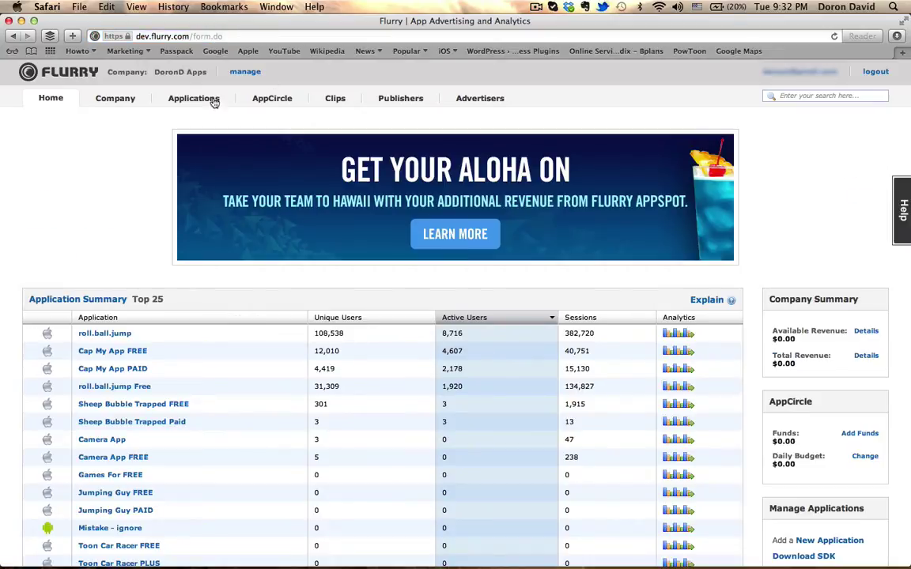
Go to the Applications list of all the account's apps
left_click(194, 98)
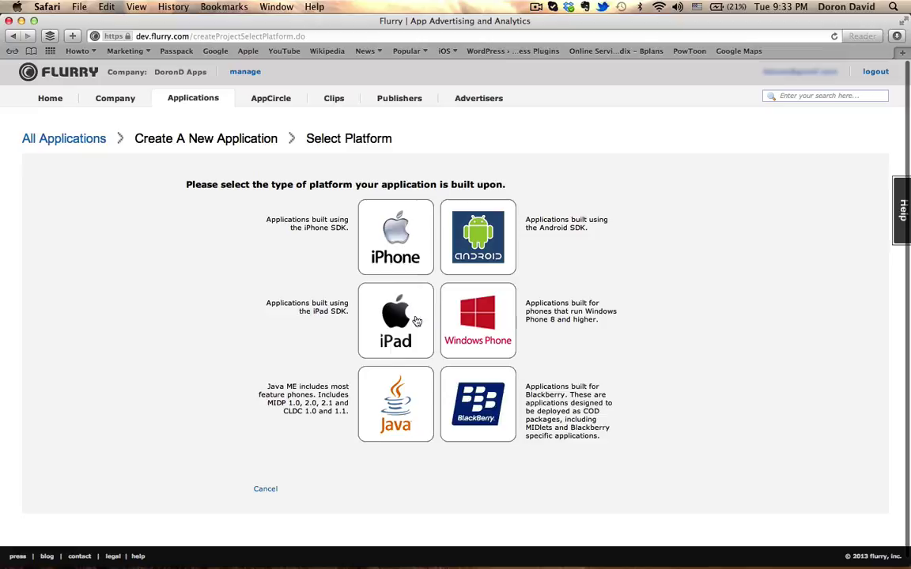
Create an iPhone app named 'Fun Game' in the Games – Action category
left_click(402, 249)
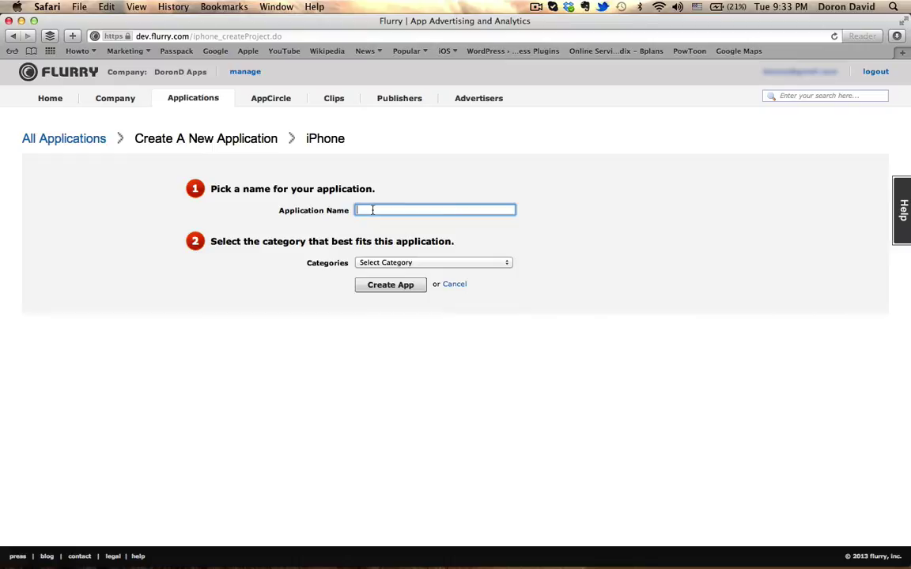
type("Fun Game")
left_click(405, 263)
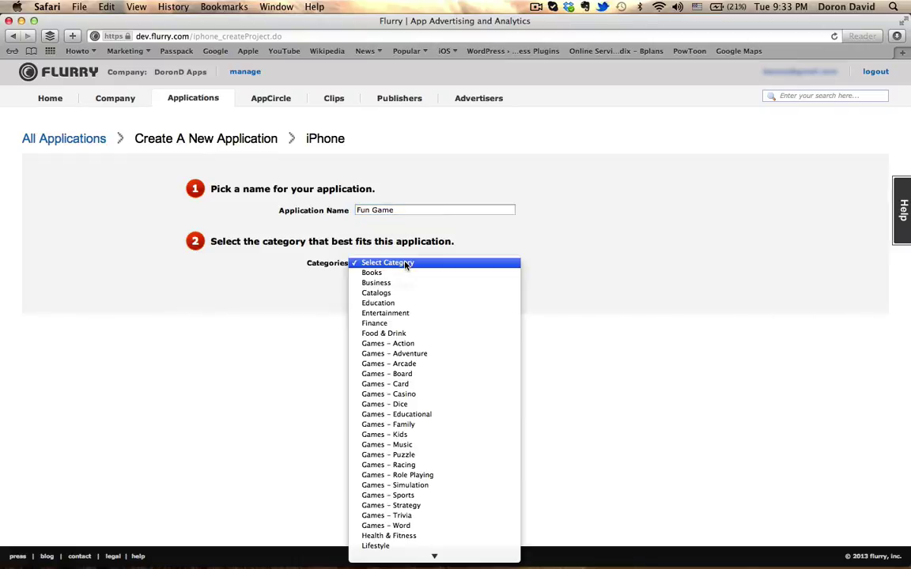
left_click(417, 345)
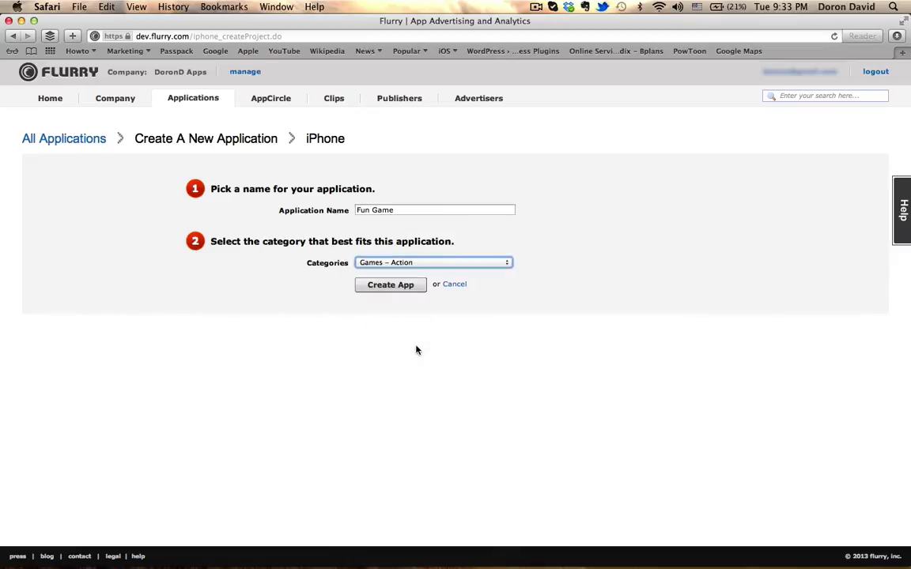
left_click(396, 287)
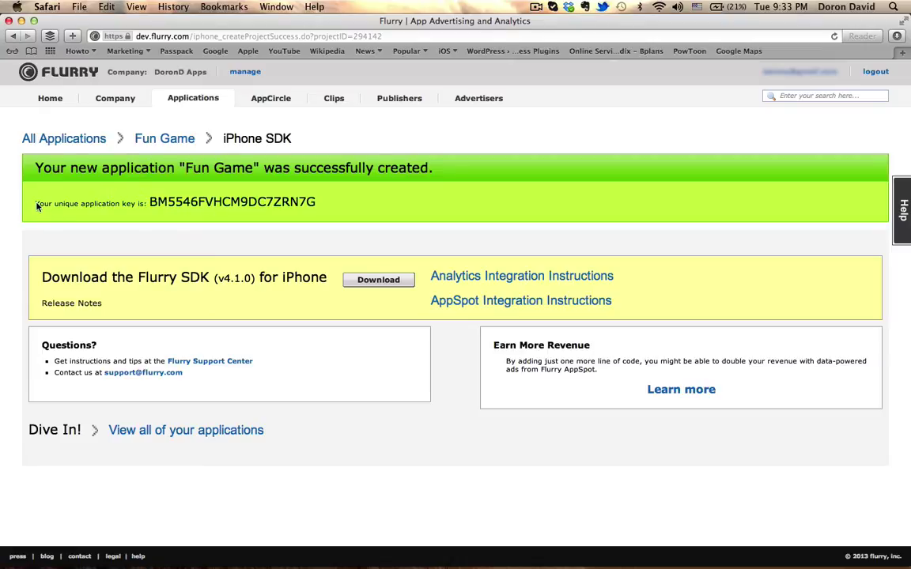
Highlight the new app's unique key, then return to the Applications list
left_click_drag(36, 206, 288, 210)
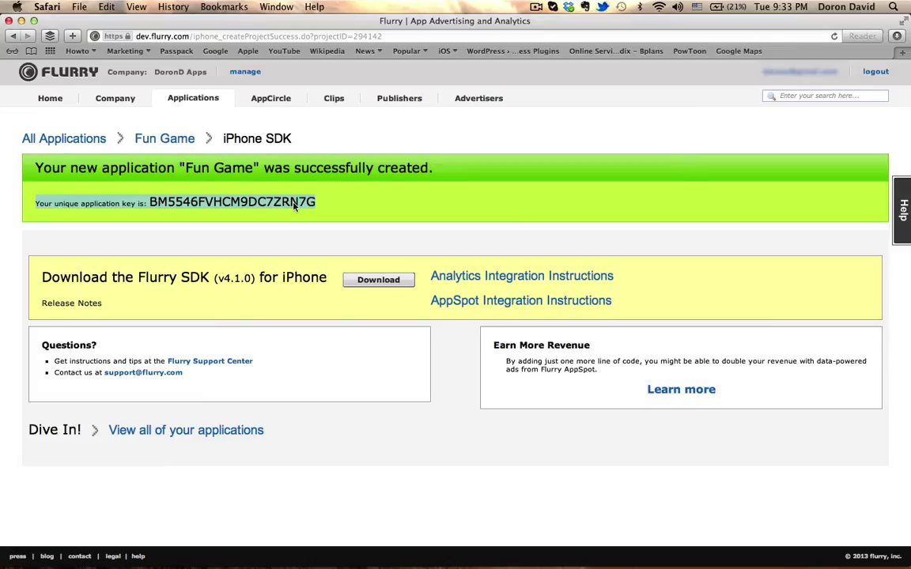
left_click(294, 205)
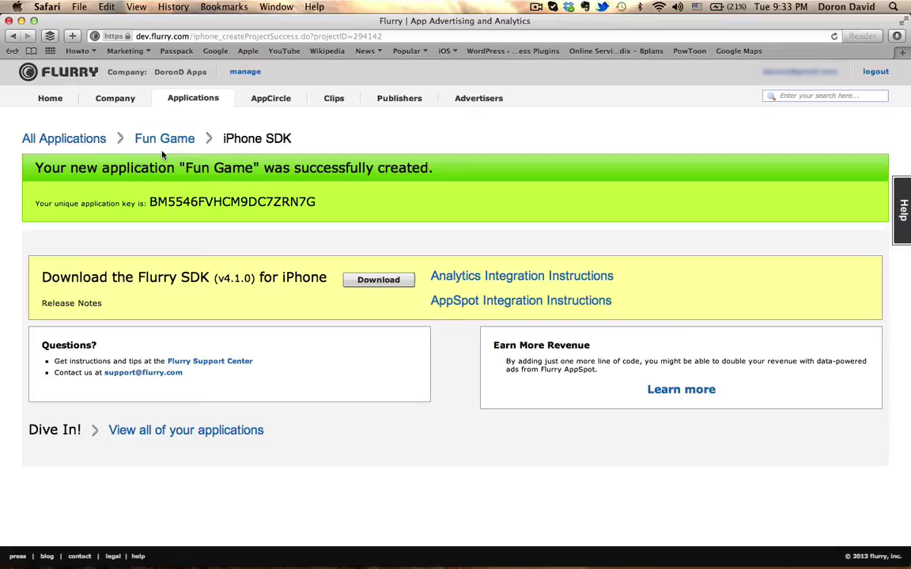
left_click(202, 104)
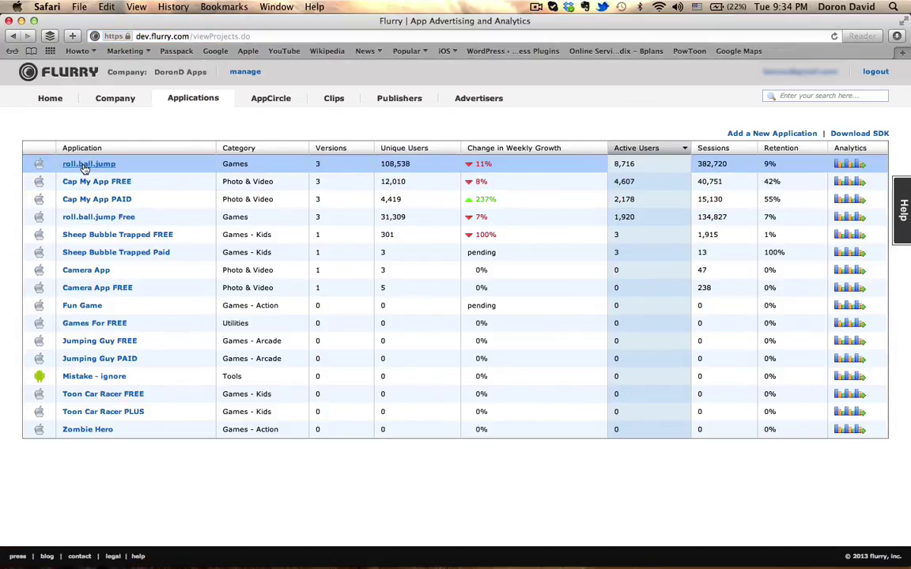
Open the roll.ball.jump dashboard and inspect the Feb '13 and Mar '13 session points
left_click(85, 166)
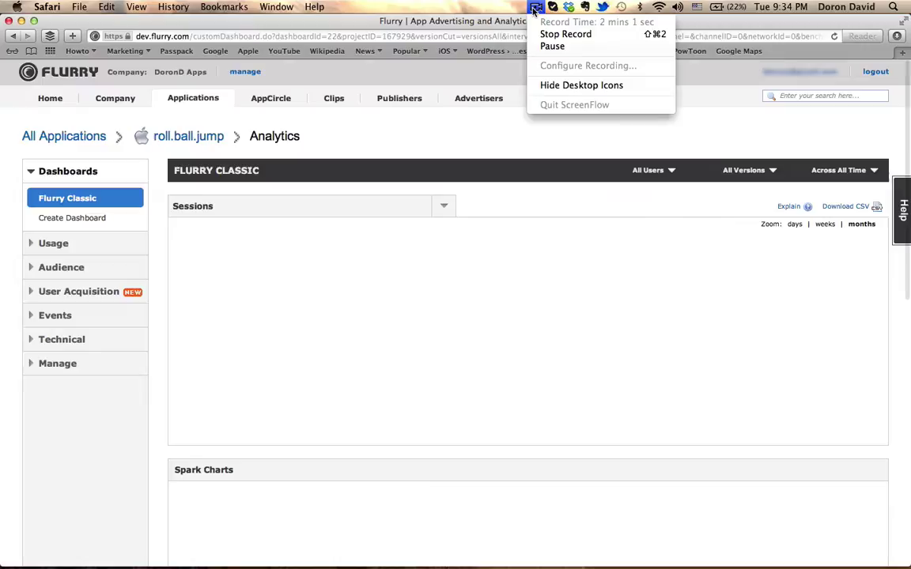
left_click(552, 47)
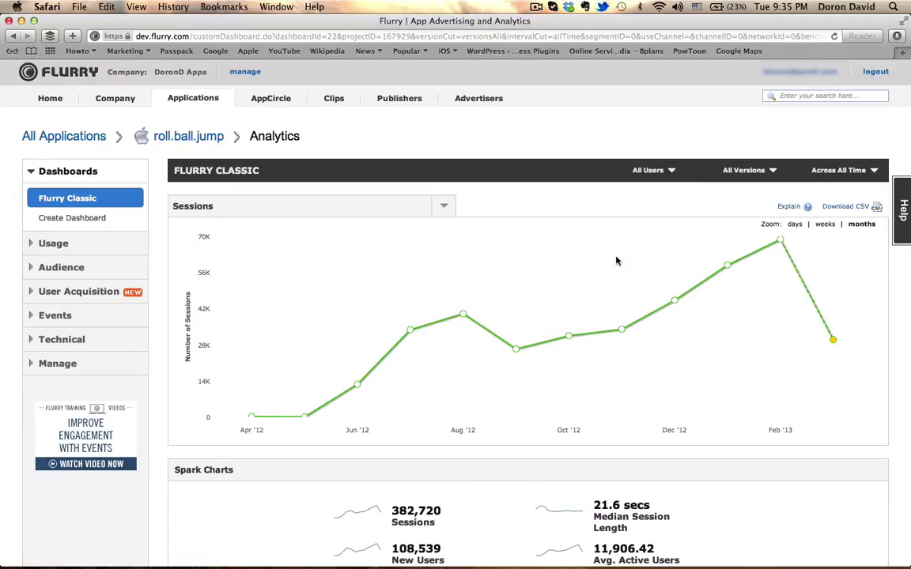
mouse_move(781, 241)
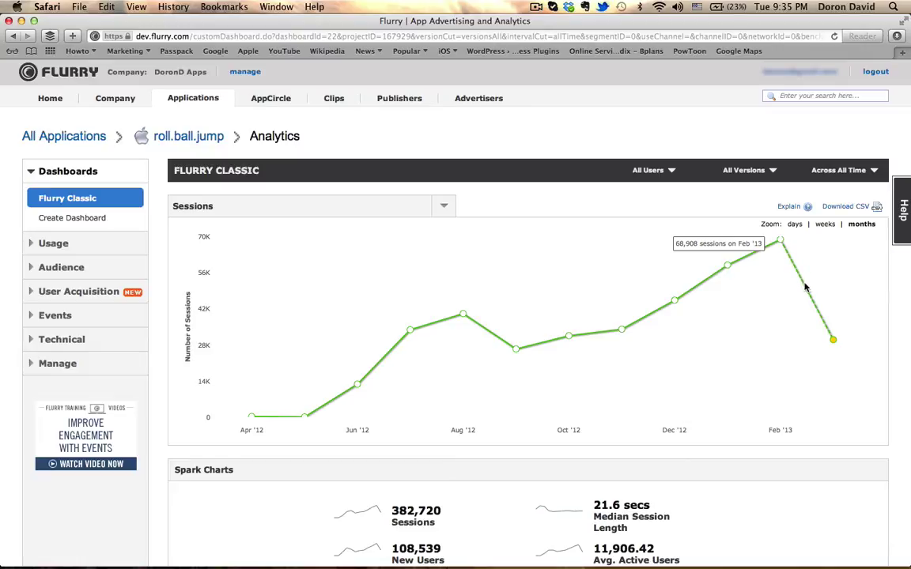
mouse_move(832, 338)
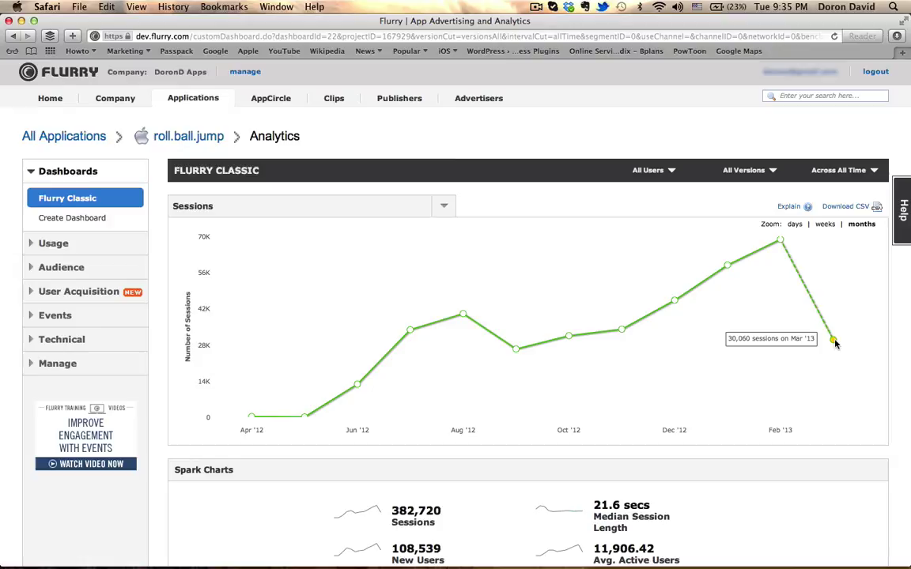
scroll(678, 356, "down", 1)
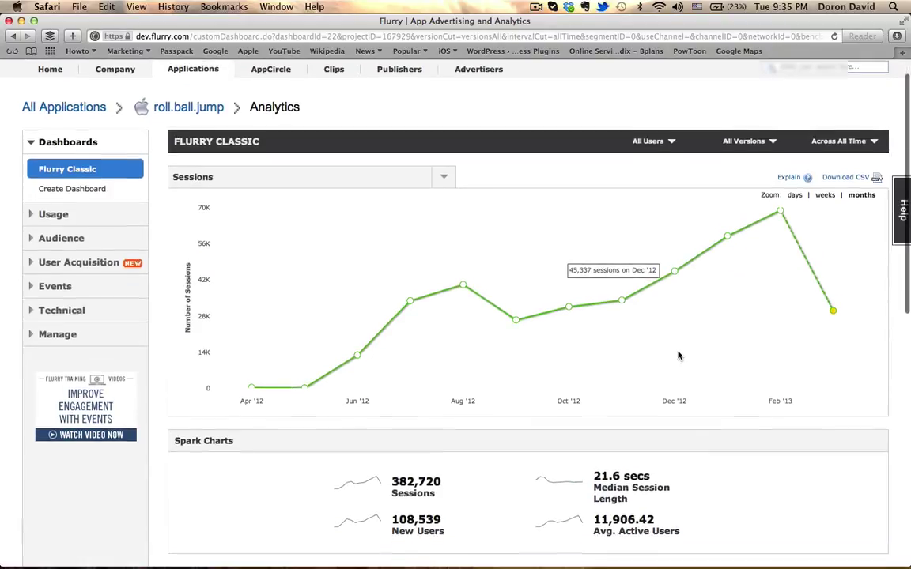
scroll(322, 290, "down", 3)
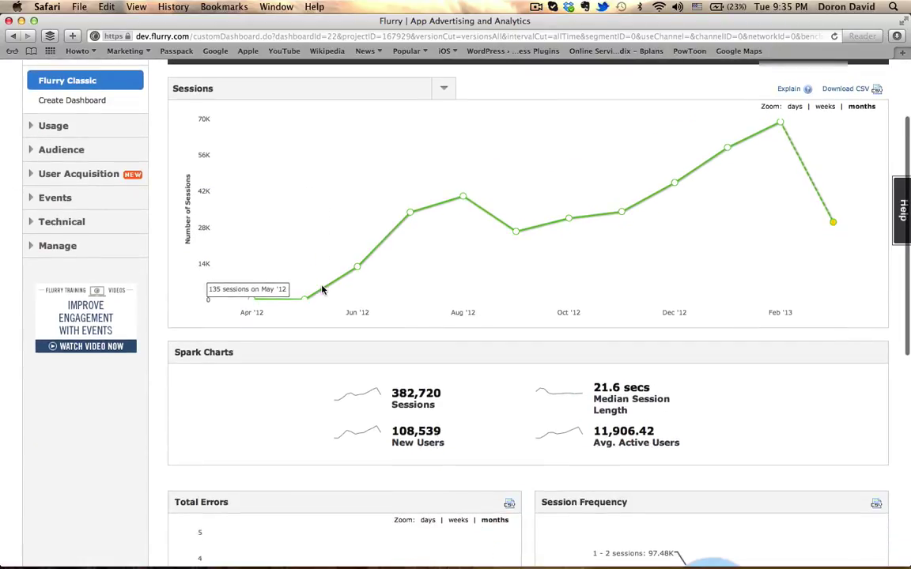
scroll(321, 289, "down", 5)
scroll(322, 290, "down", 4)
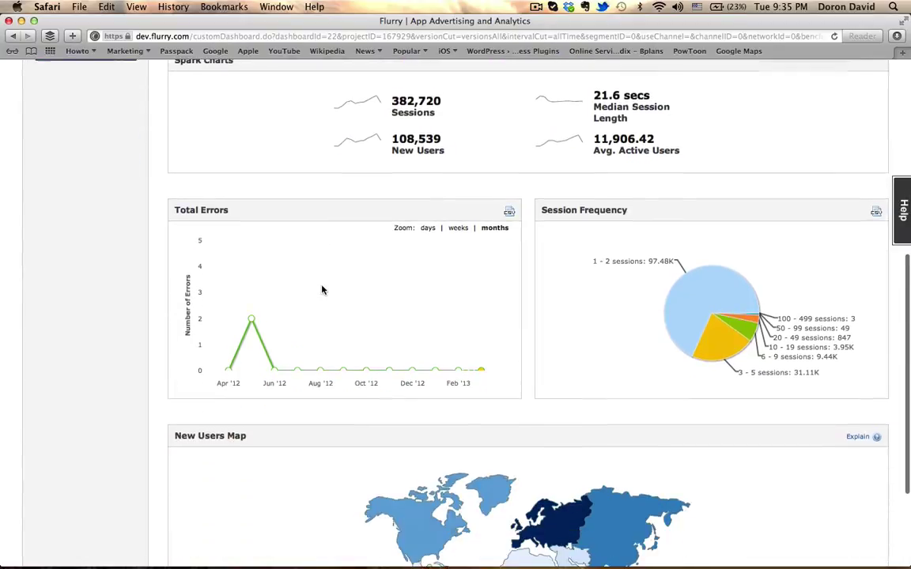
scroll(322, 290, "down", 4)
scroll(322, 289, "up", 2)
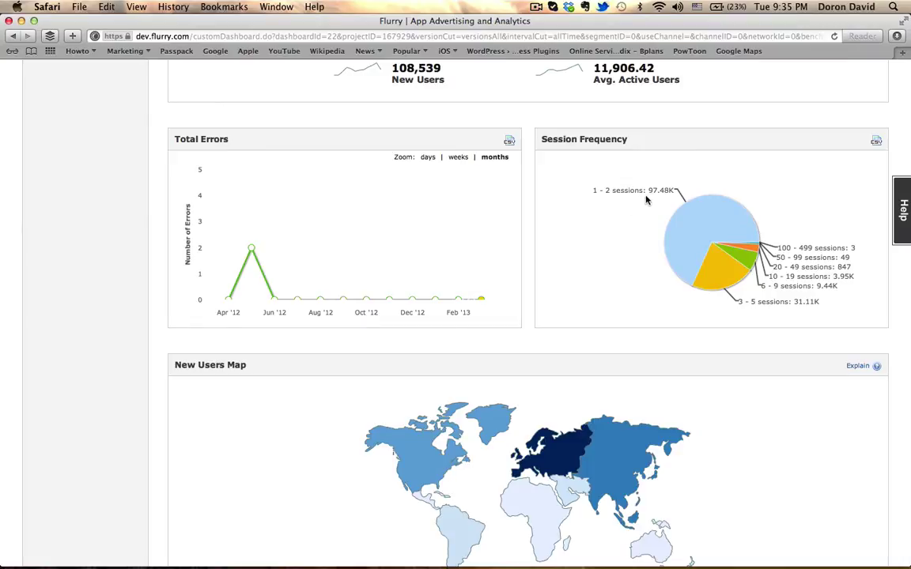
mouse_move(729, 207)
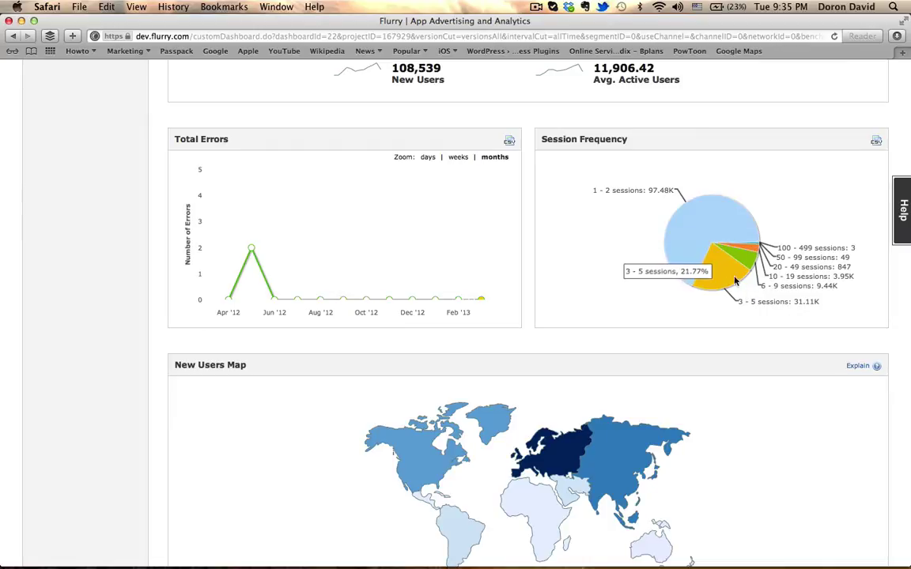
scroll(581, 309, "down", 3)
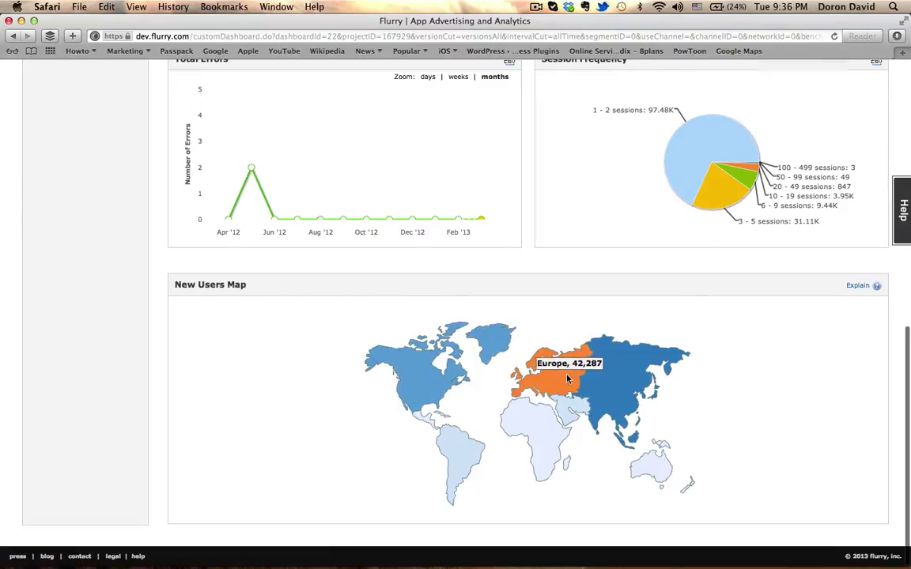
mouse_move(543, 418)
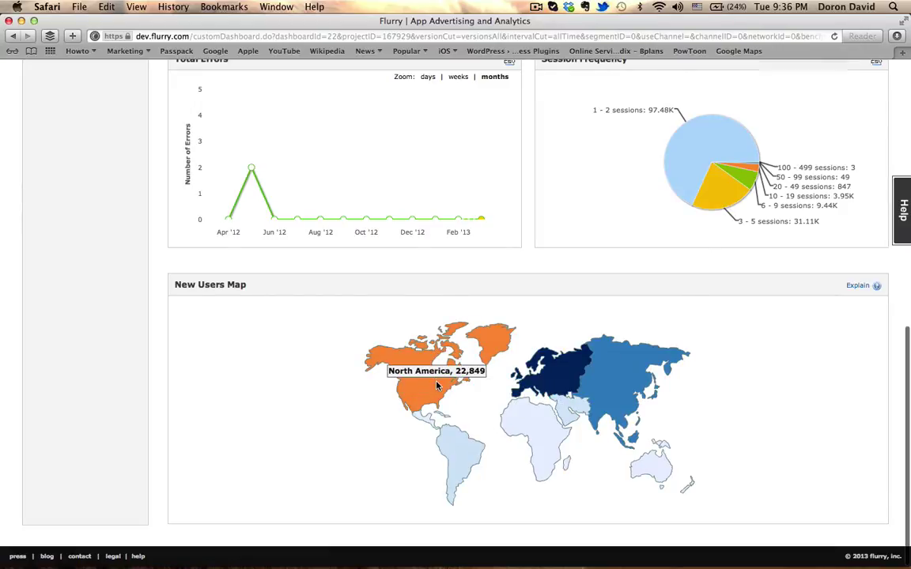
mouse_move(620, 377)
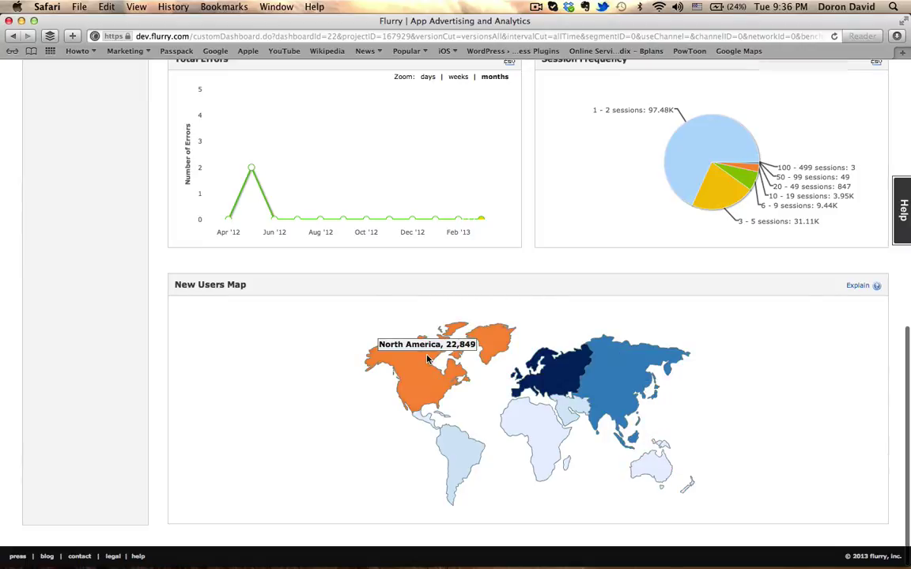
left_click(615, 384)
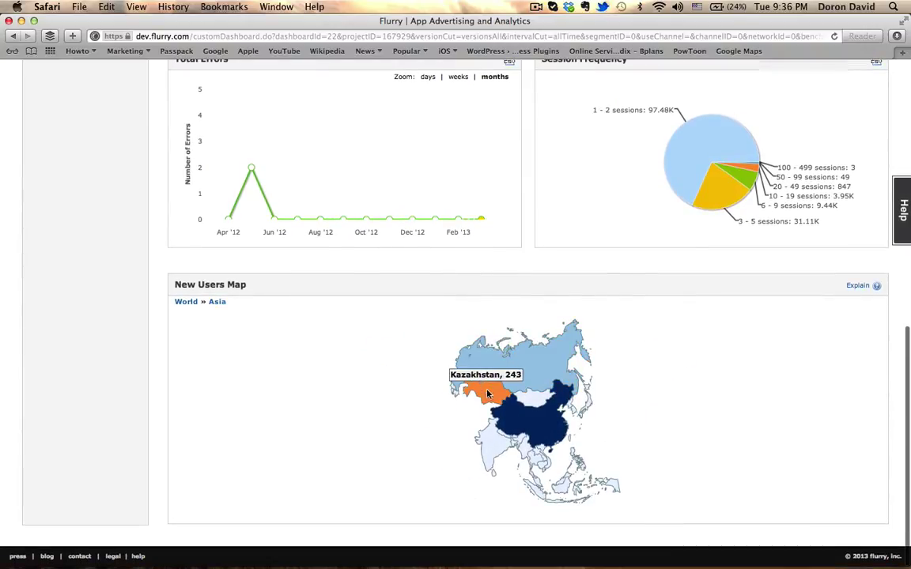
left_click(541, 429)
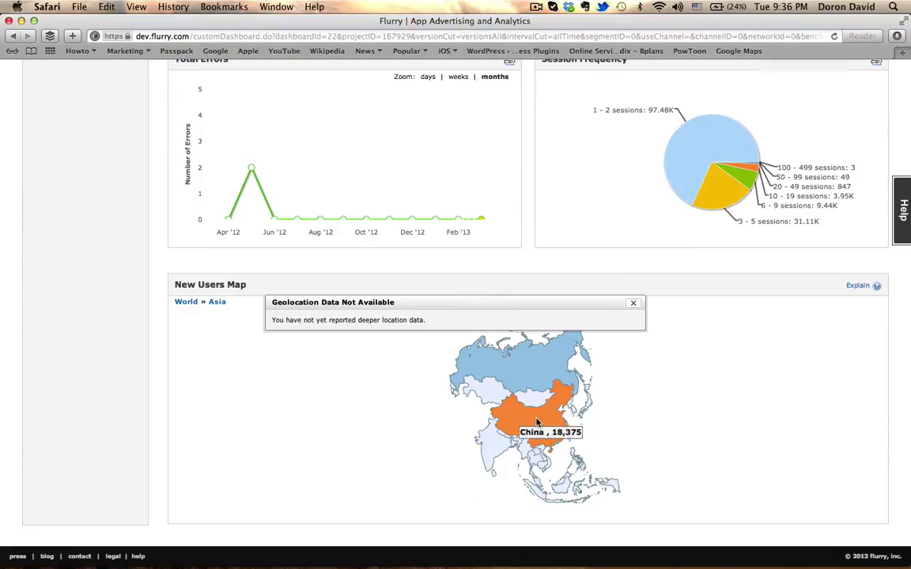
left_click(635, 305)
scroll(478, 173, "up", 10)
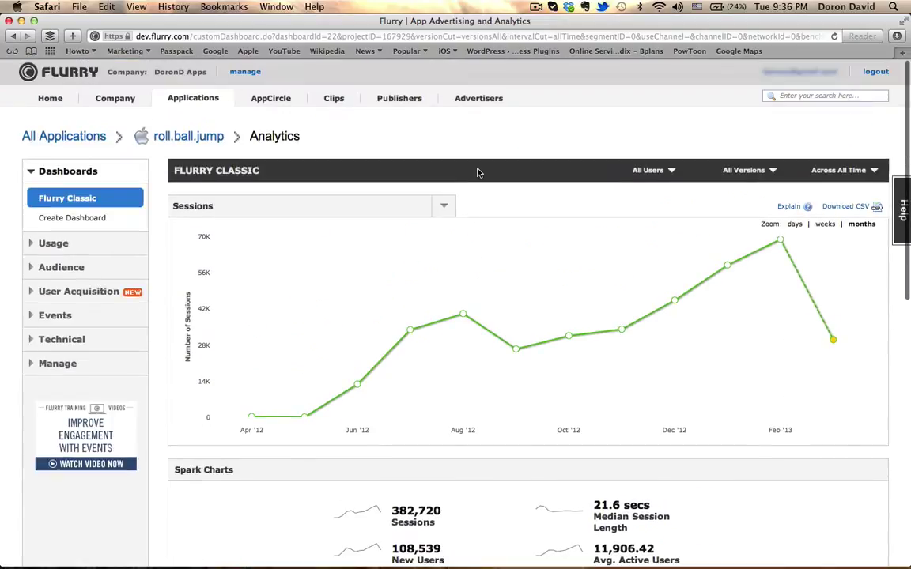
Open the roll.ball.jump New Users report and review its monthly chart
left_click(68, 243)
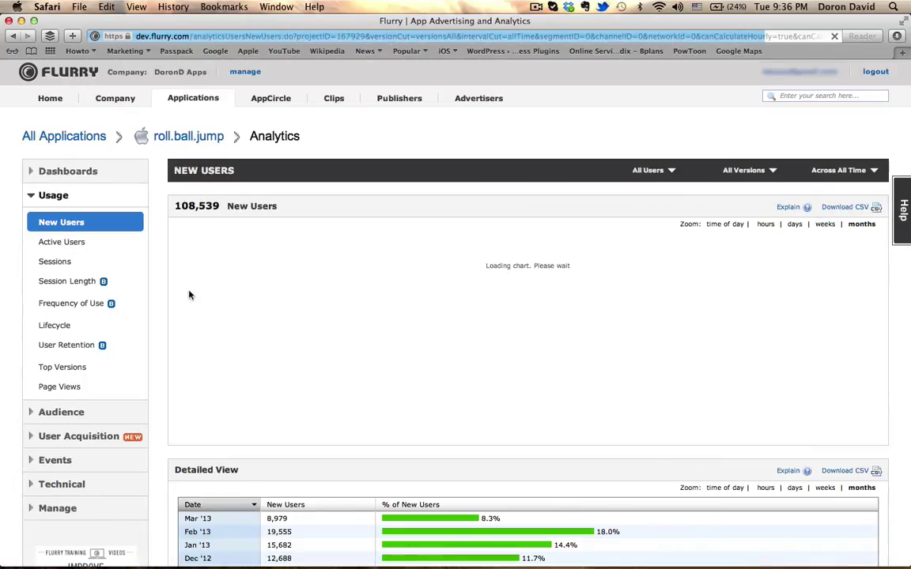
scroll(189, 294, "down", 1)
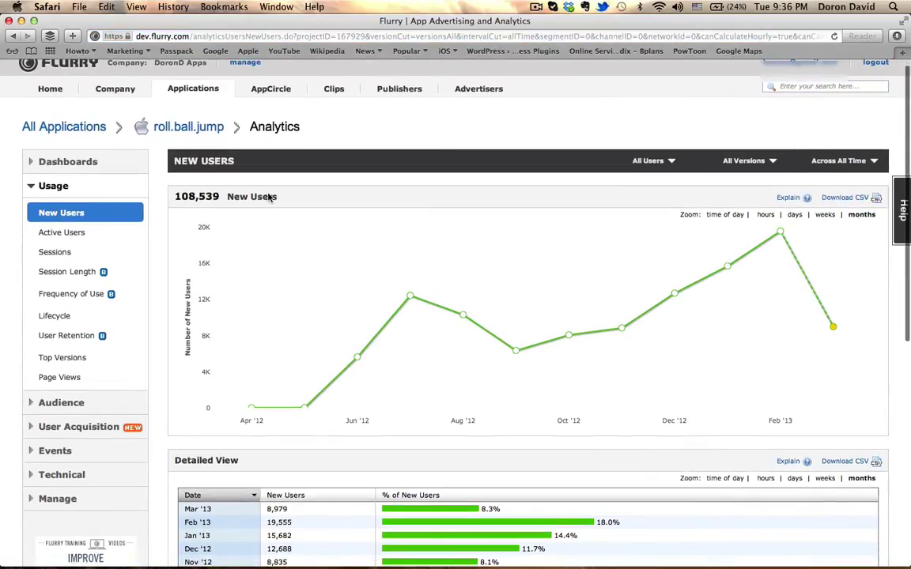
mouse_move(782, 233)
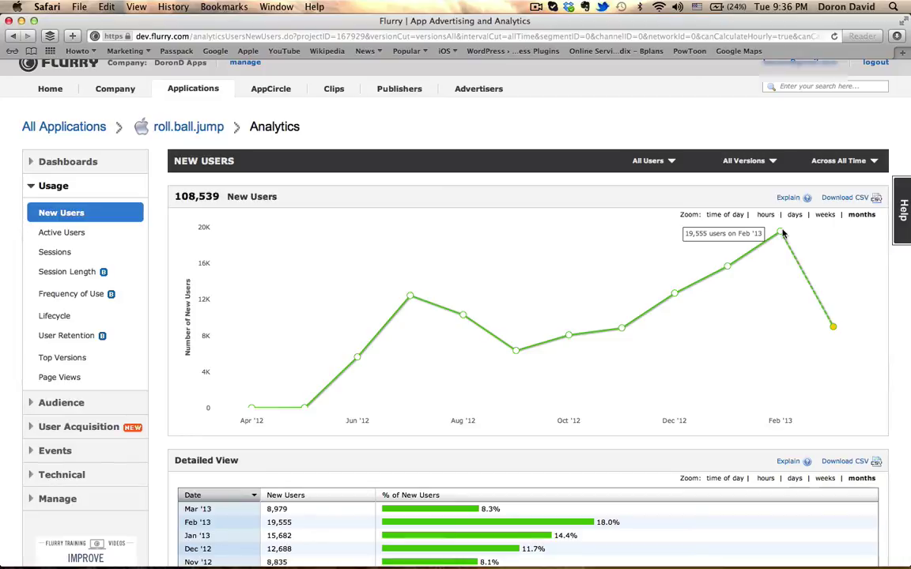
scroll(666, 303, "down", 2)
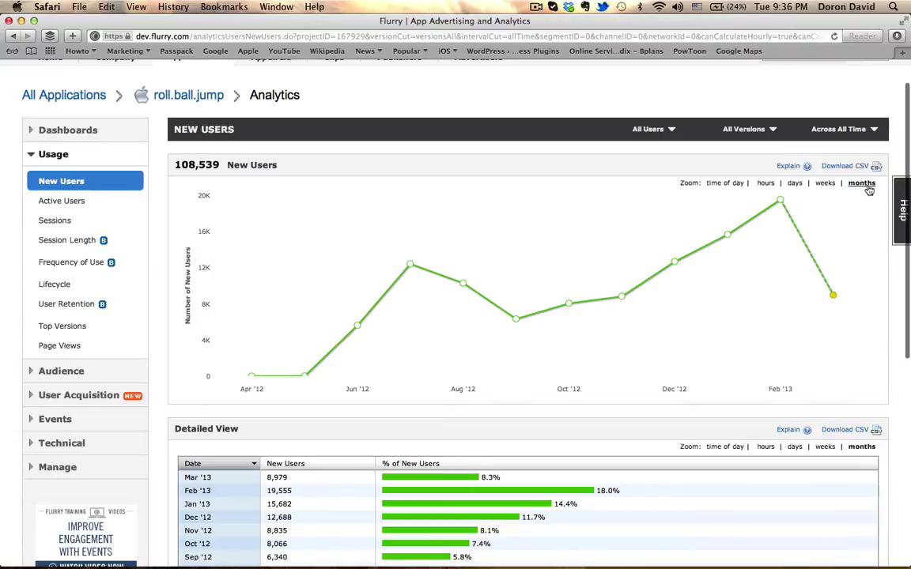
Zoom New Users to weeks, then days, and dismiss the hourly-not-supported warning
left_click(823, 184)
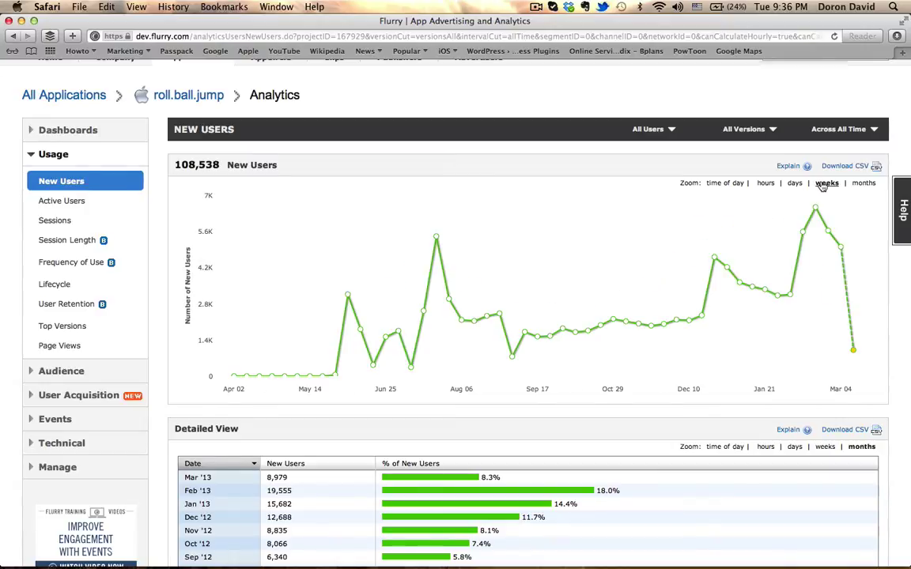
left_click(797, 183)
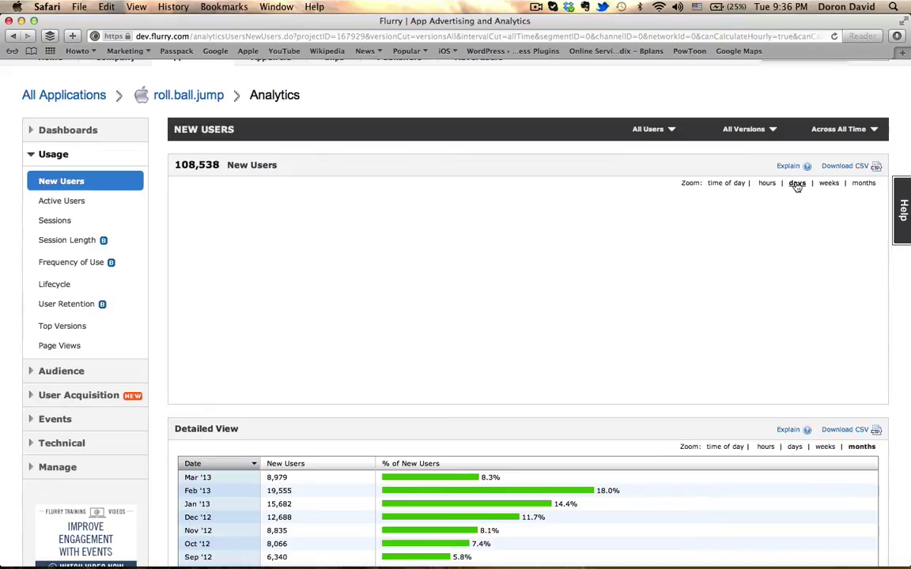
mouse_move(864, 269)
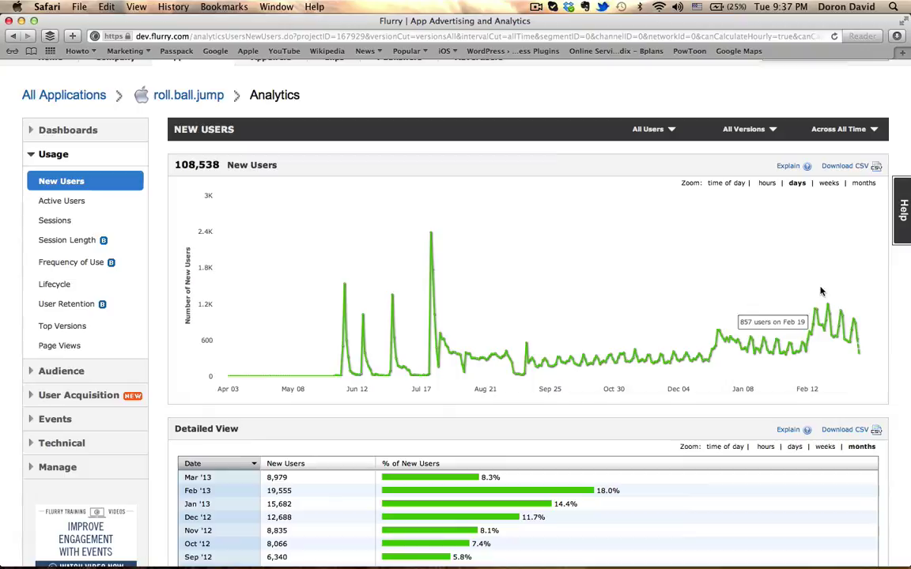
left_click(767, 183)
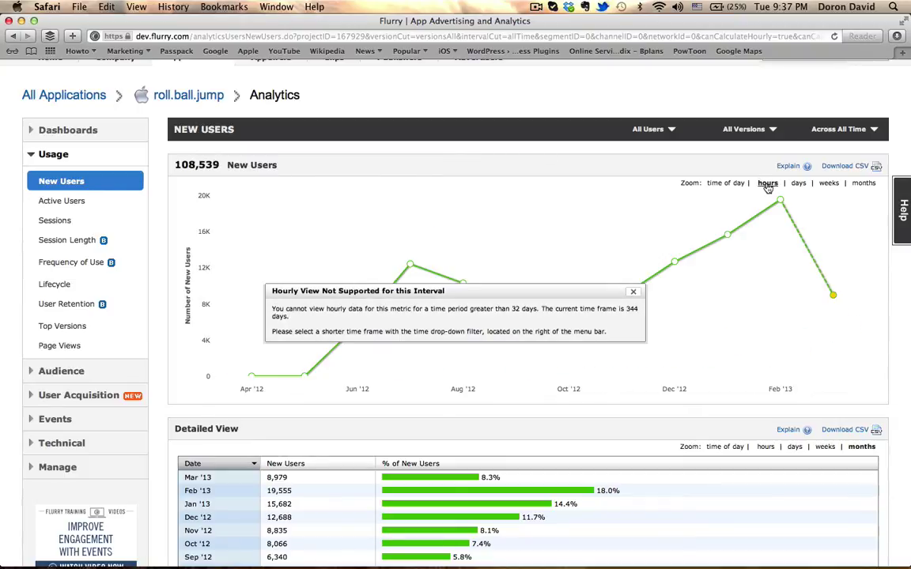
left_click(636, 295)
Widen the New Users map from Asia to the whole World
scroll(717, 261, "down", 5)
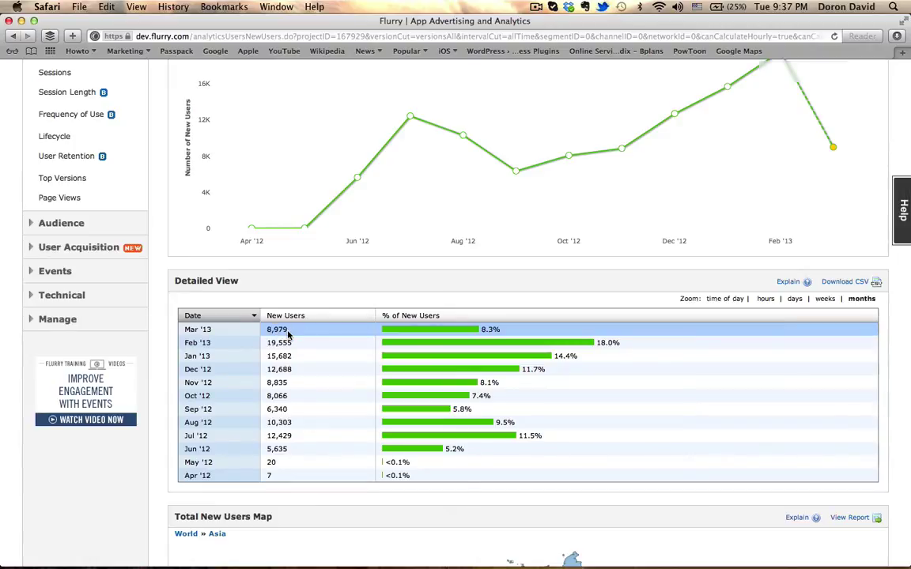
scroll(288, 335, "down", 5)
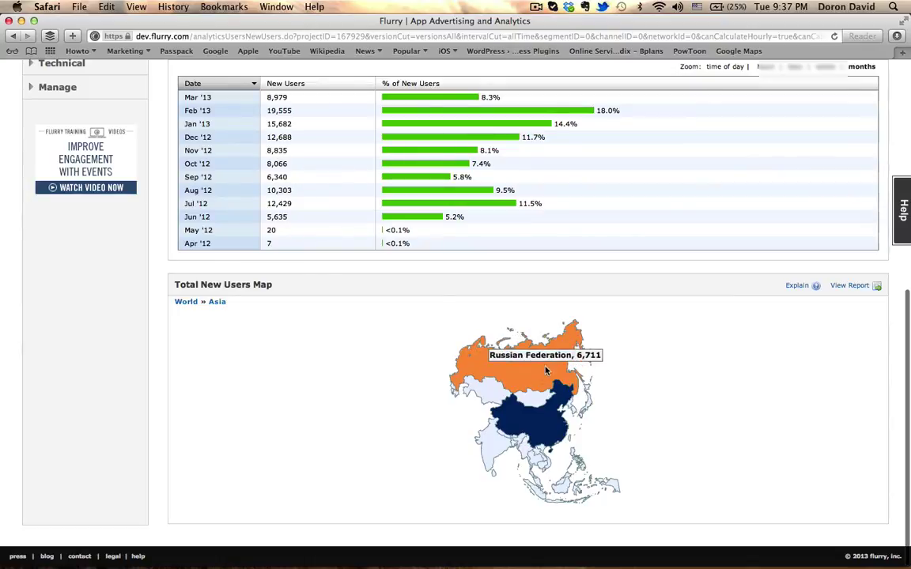
left_click(187, 302)
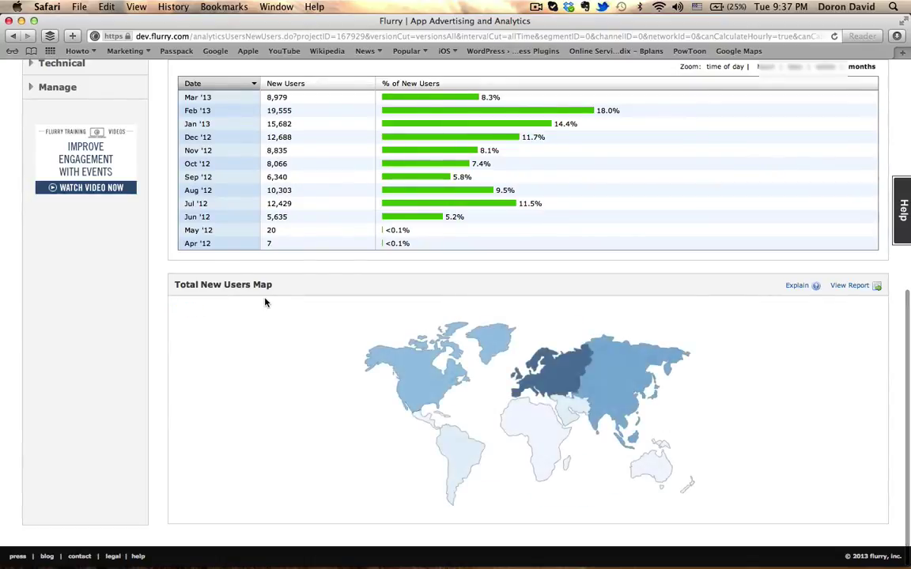
scroll(266, 300, "up", 5)
scroll(238, 267, "up", 4)
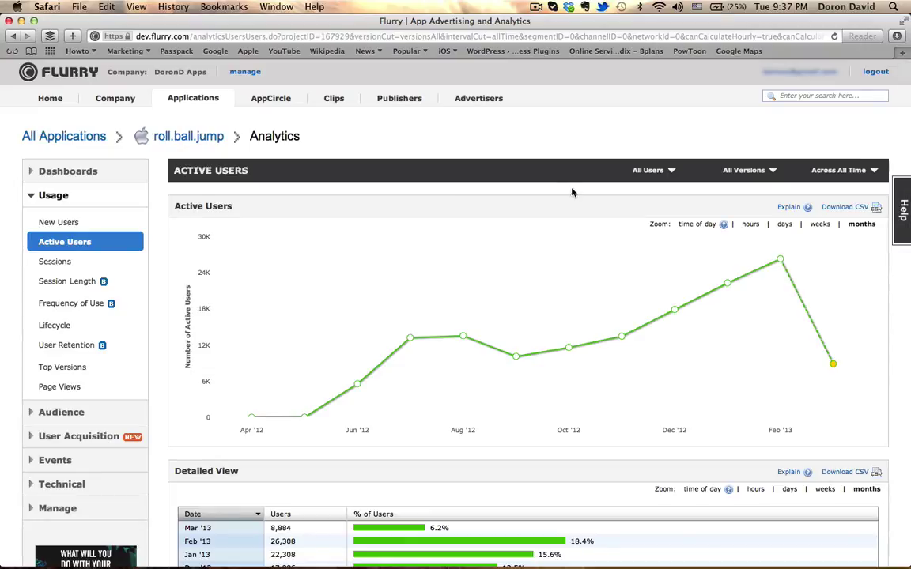
Show Active Users week by week and scroll through the report
left_click(818, 227)
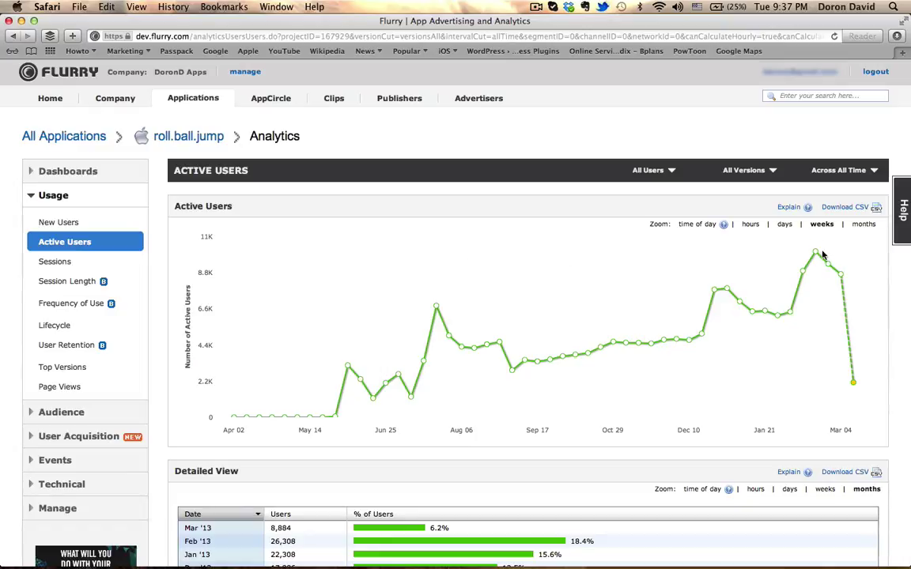
scroll(679, 319, "down", 5)
scroll(679, 325, "down", 3)
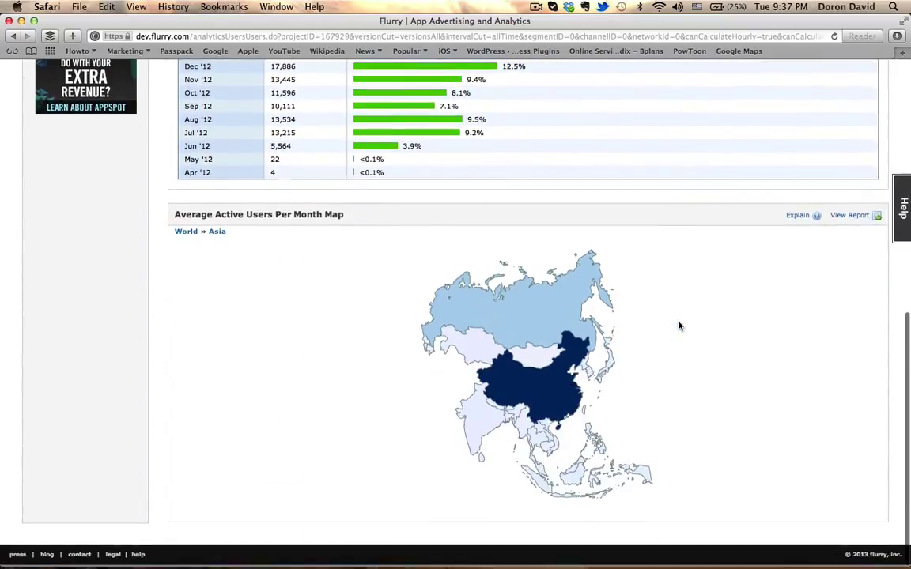
scroll(680, 327, "up", 6)
scroll(680, 330, "up", 2)
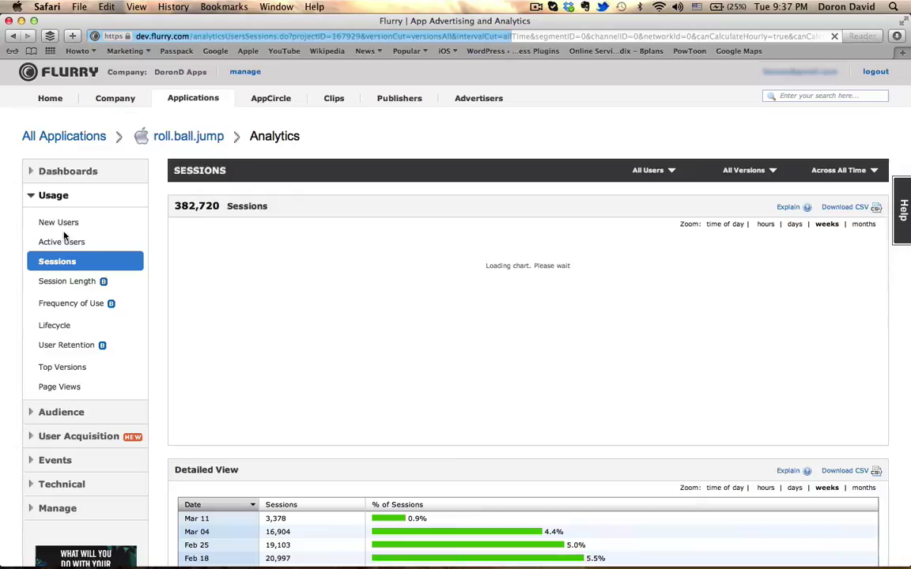
scroll(523, 338, "down", 1)
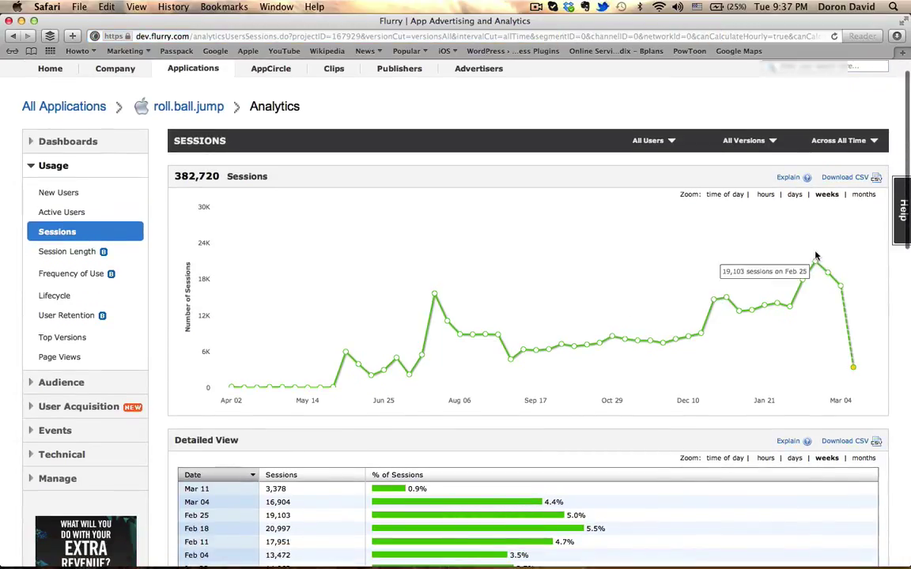
scroll(712, 292, "down", 3)
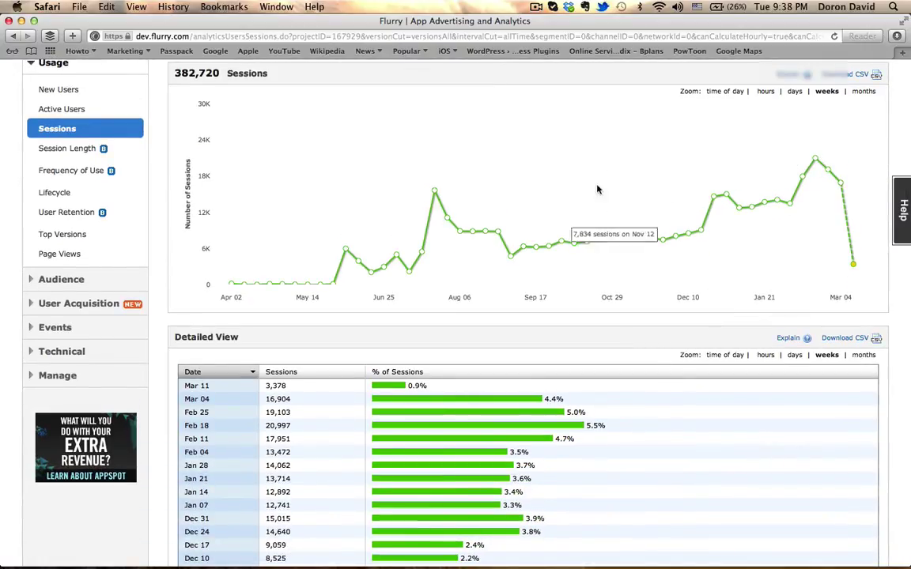
scroll(538, 174, "up", 3)
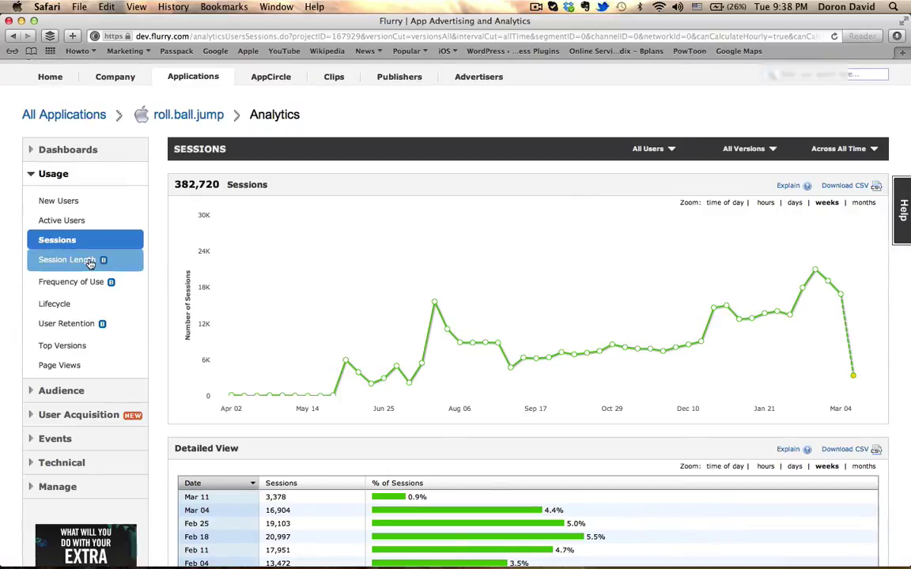
scroll(73, 338, "down", 3)
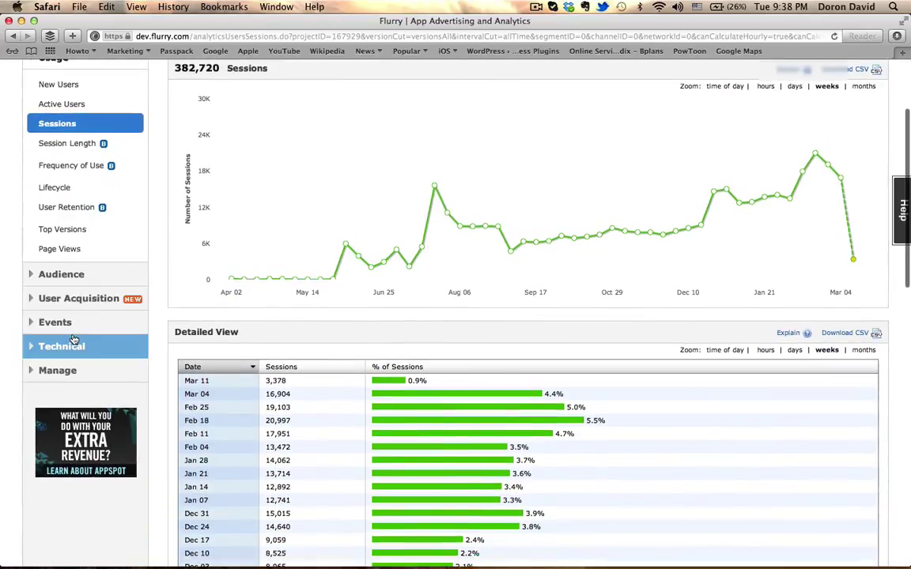
Open the Audience Age report and inspect the 13-17 group's 14,575 users
left_click(87, 269)
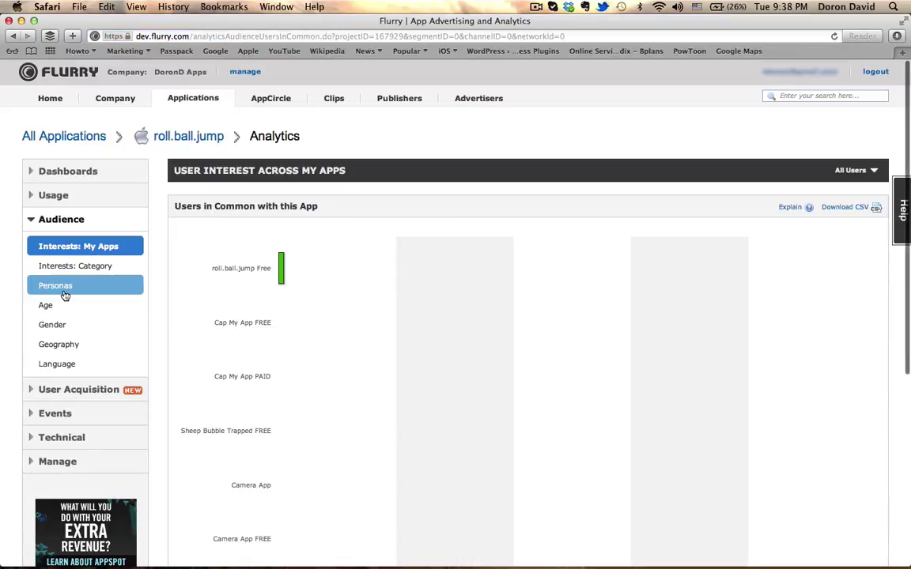
left_click(57, 304)
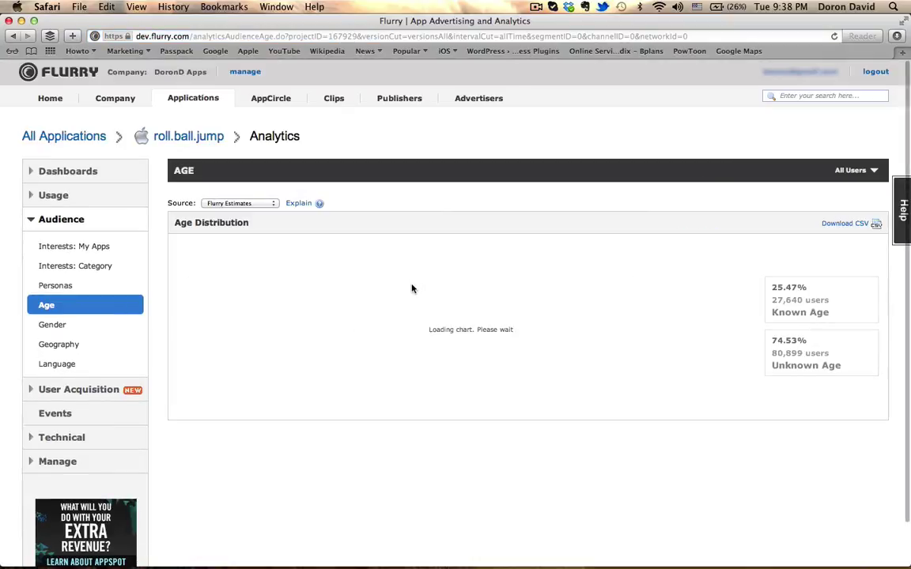
scroll(642, 295, "down", 1)
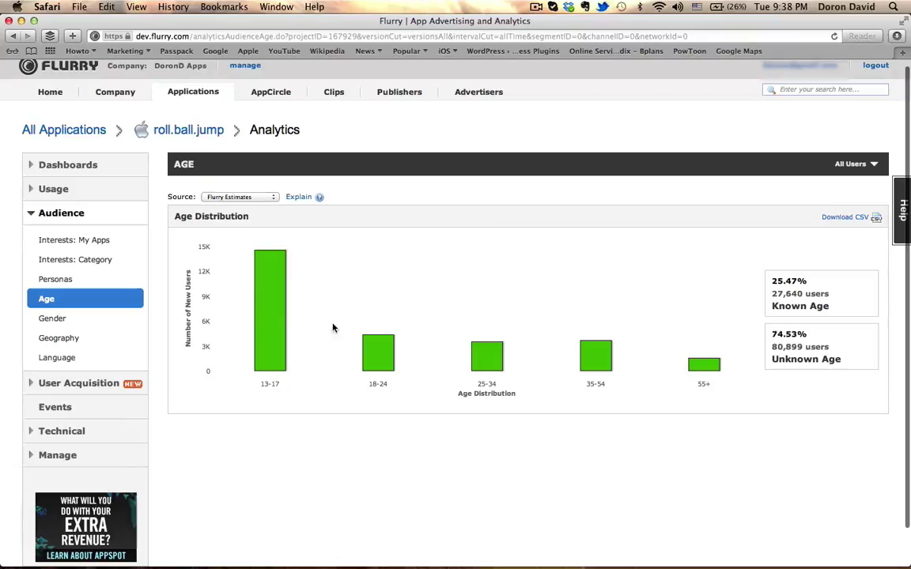
mouse_move(278, 318)
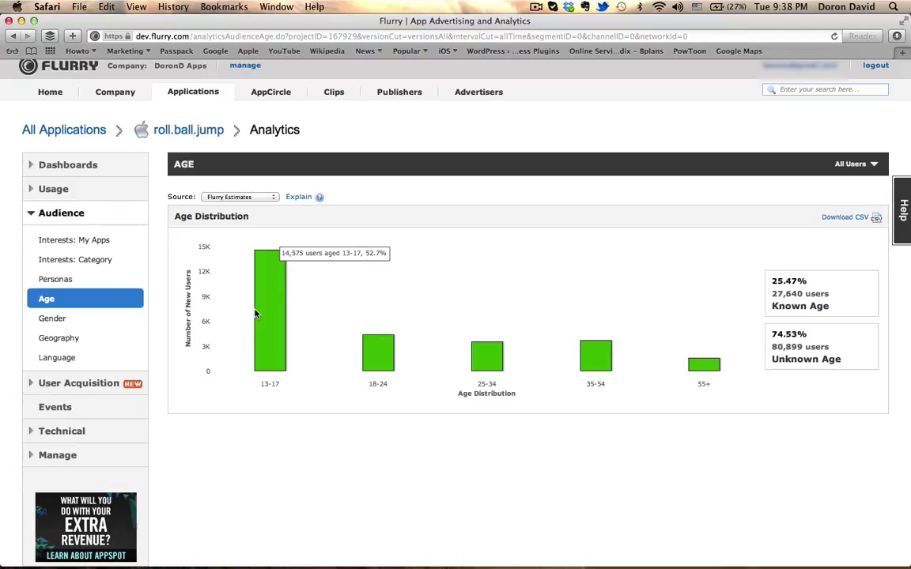
Open the Audience gender report and review the split
left_click(58, 319)
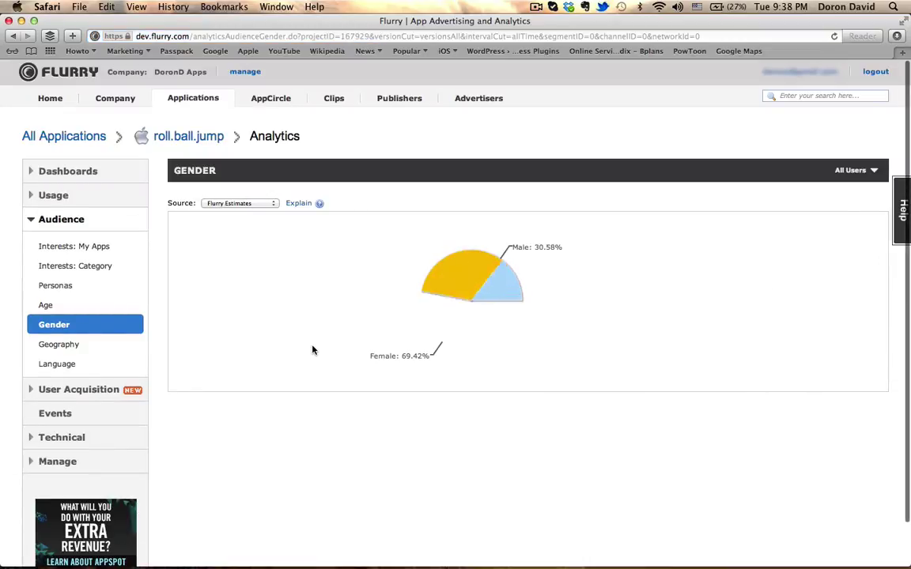
mouse_move(466, 316)
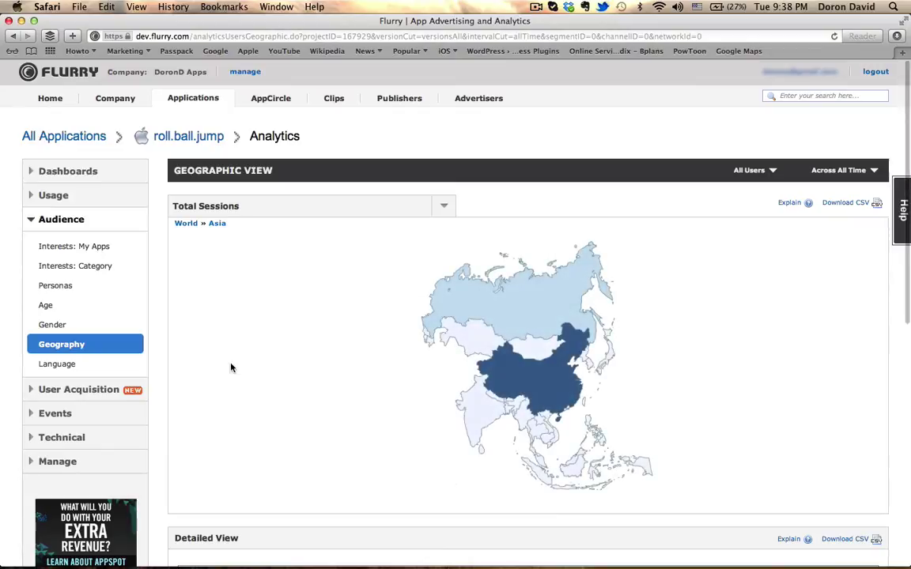
scroll(231, 367, "down", 4)
scroll(231, 367, "up", 4)
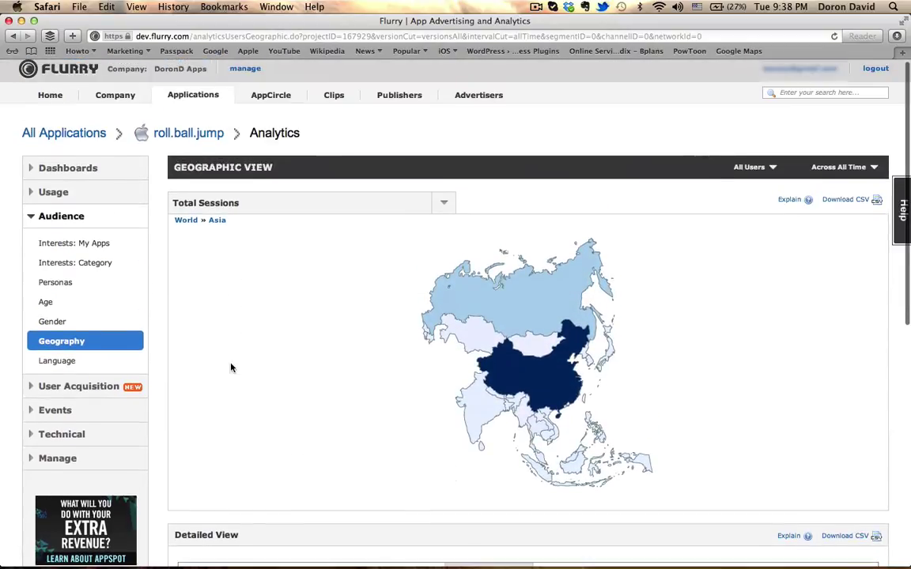
Widen the sessions map to the whole World and inspect its regions
left_click(194, 224)
scroll(257, 325, "down", 2)
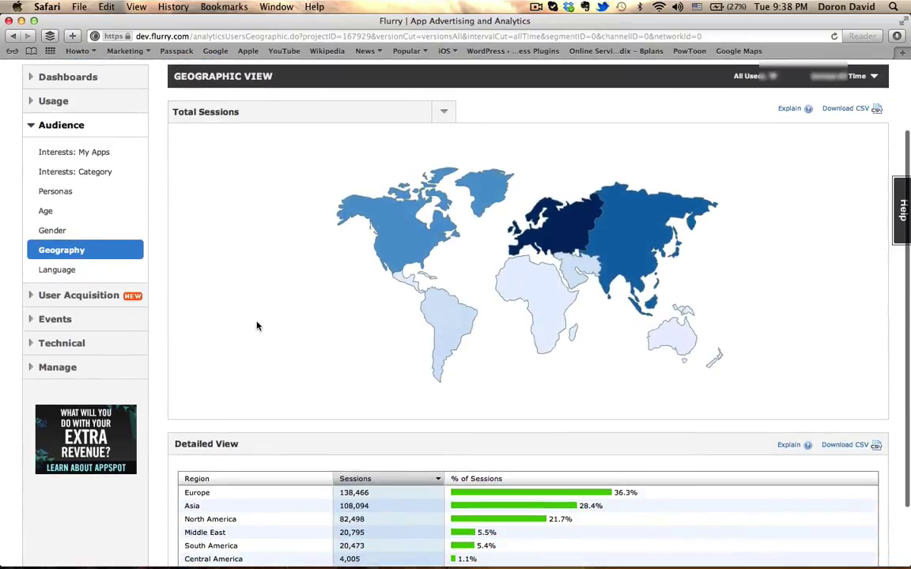
mouse_move(621, 238)
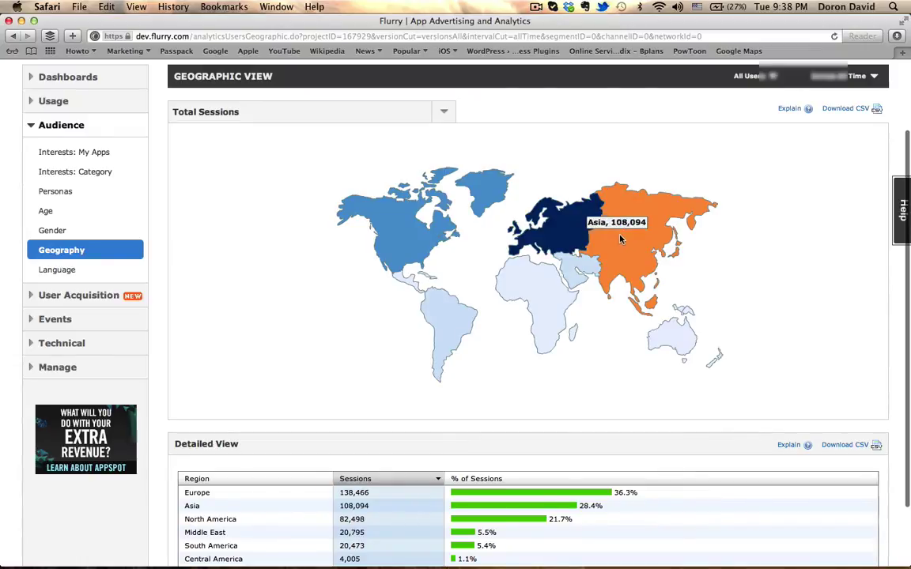
mouse_move(571, 229)
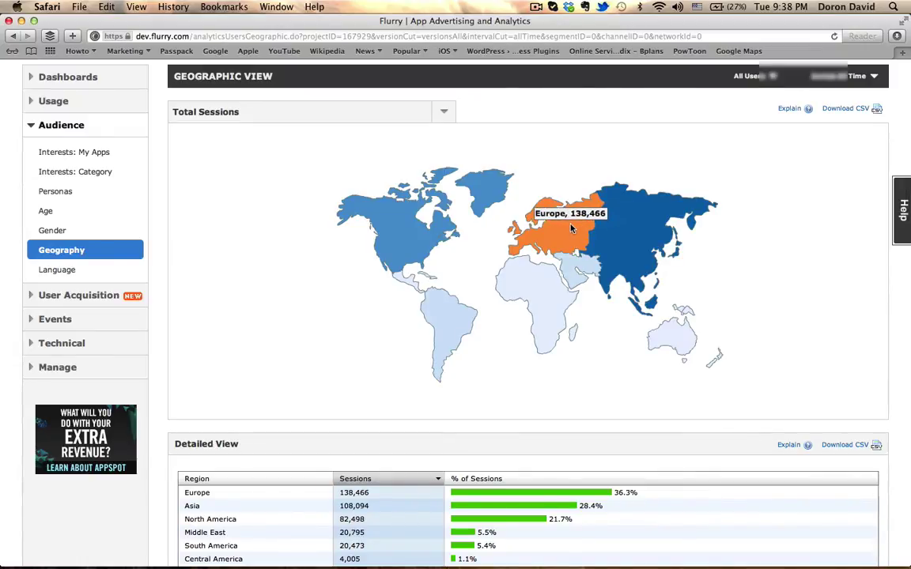
mouse_move(415, 231)
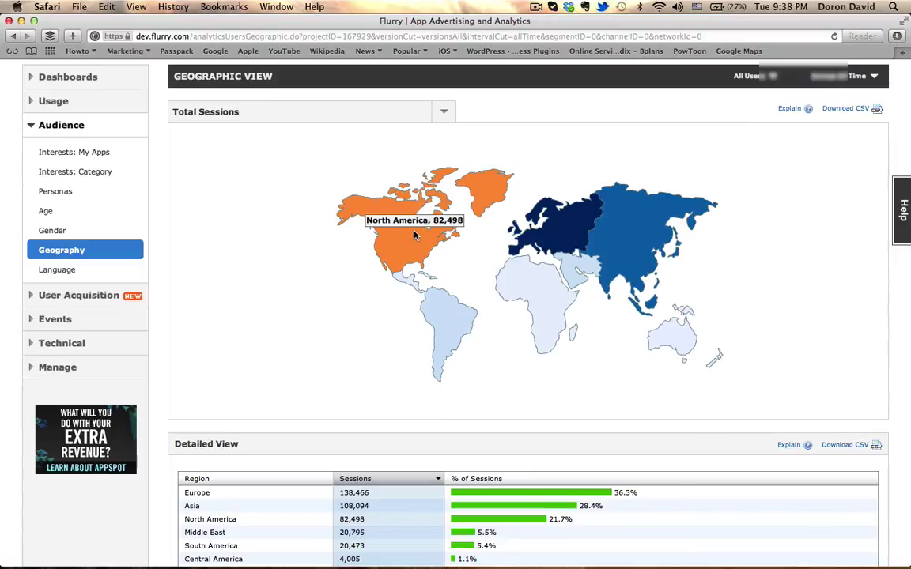
scroll(410, 237, "down", 2)
scroll(410, 238, "down", 1)
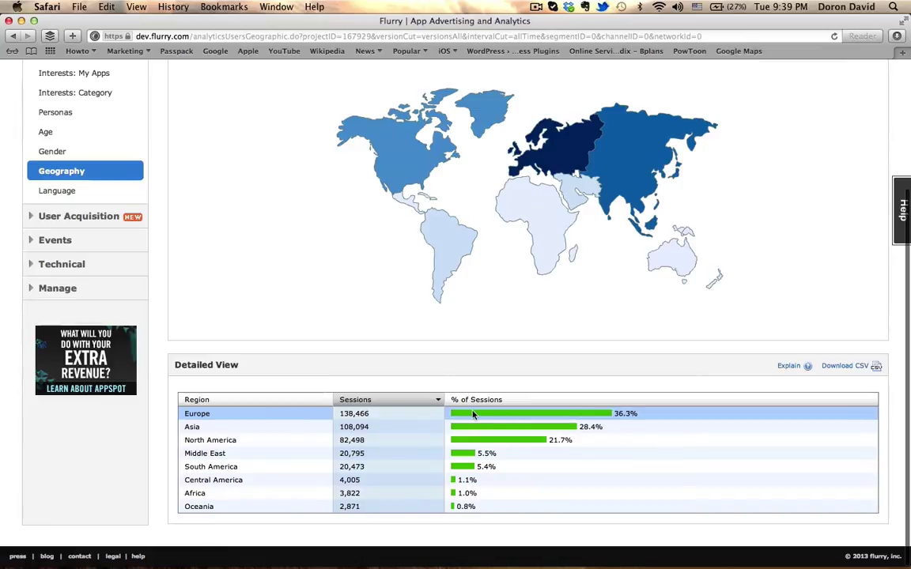
Drill into Asia, then China, and dismiss the Geolocation Data Not Available message
left_click(597, 166)
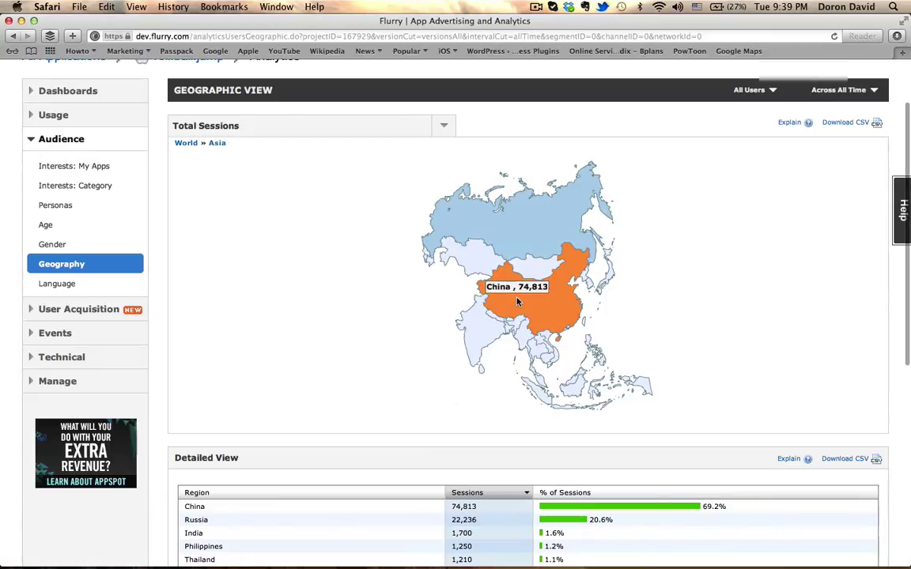
left_click(522, 301)
left_click(634, 296)
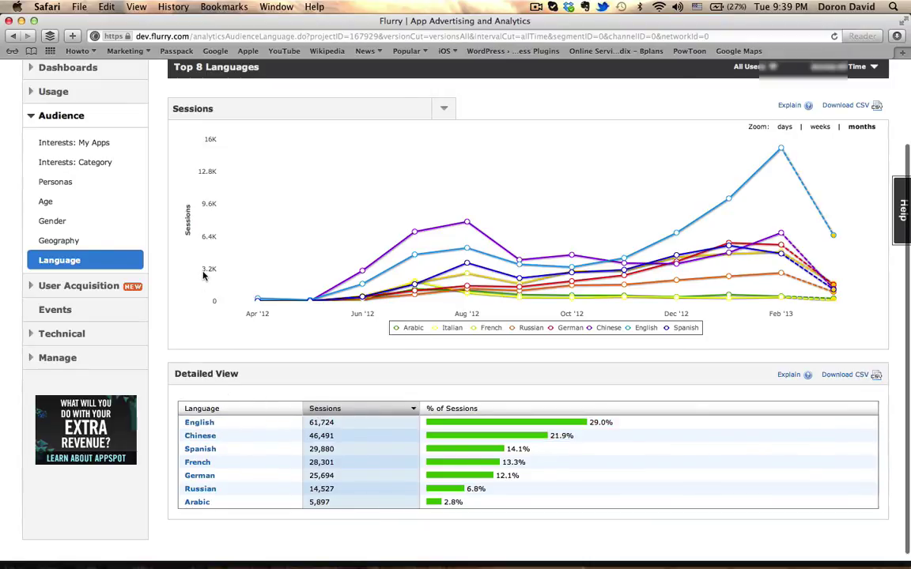
Refocus the browser and open roll.ball.jump's Event Summary
scroll(202, 275, "up", 1)
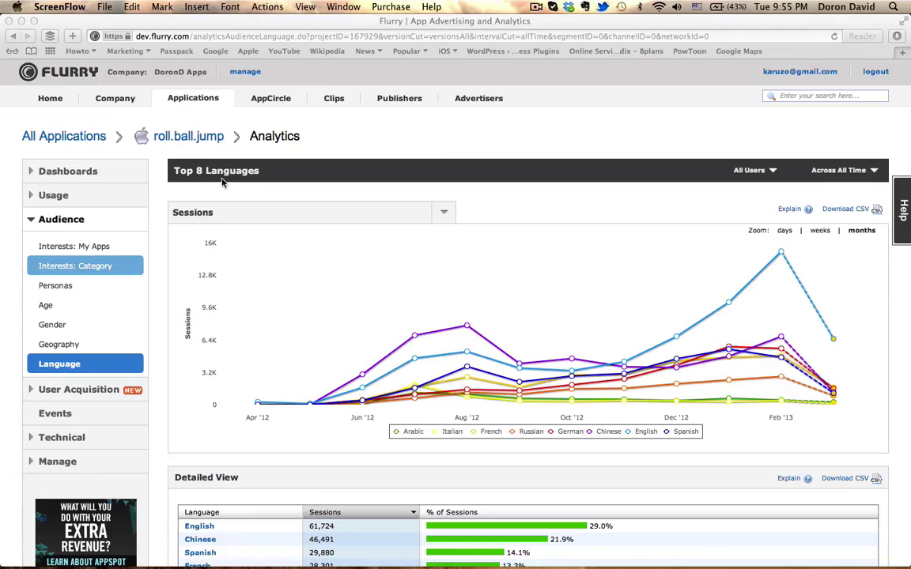
left_click(70, 420)
left_click(70, 420)
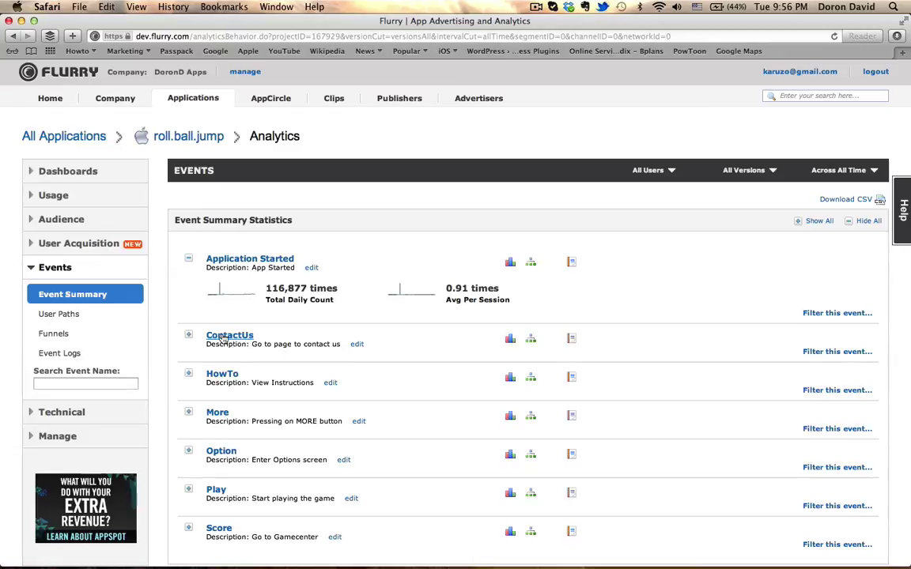
Expand ContactUs, HowTo and More to review their 5,158, 8,431 and 36,289 daily counts, then return to Audience
left_click(188, 337)
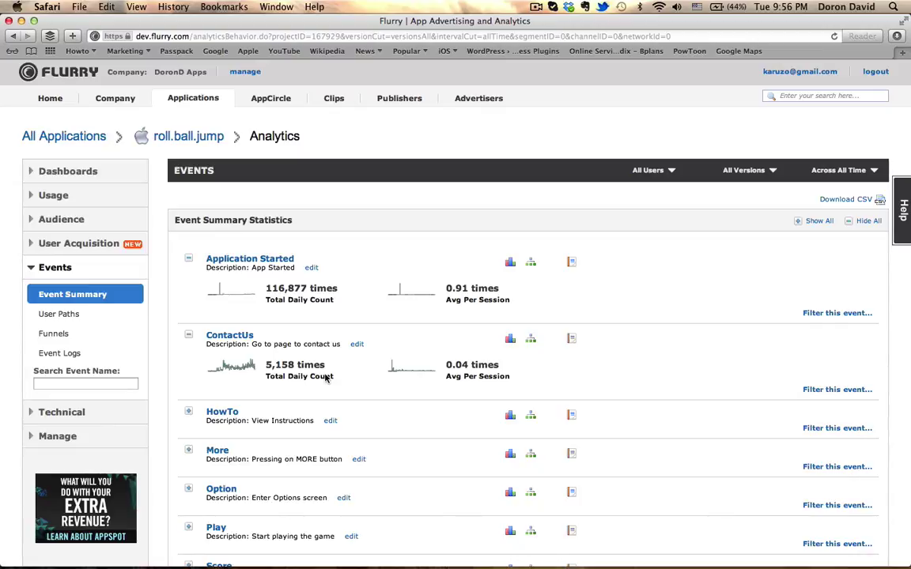
left_click(190, 414)
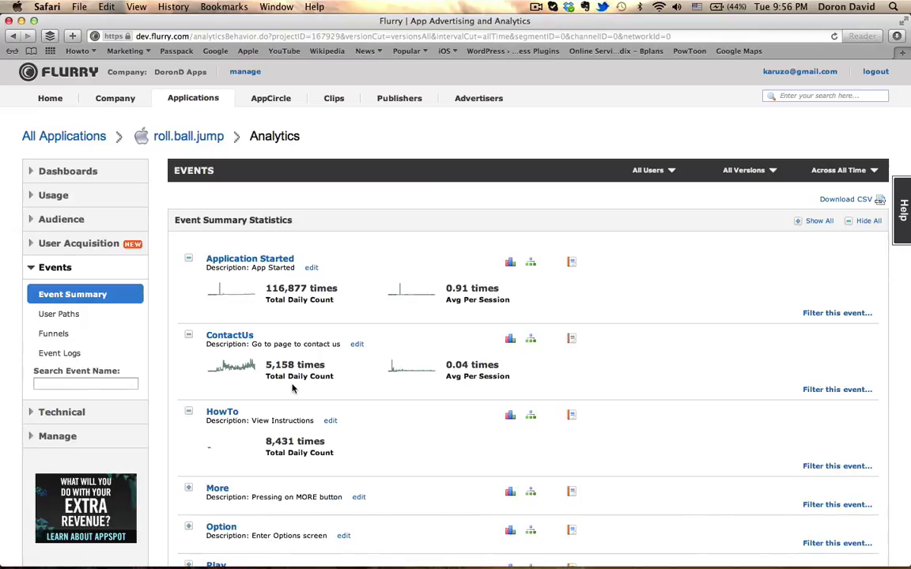
scroll(291, 387, "down", 3)
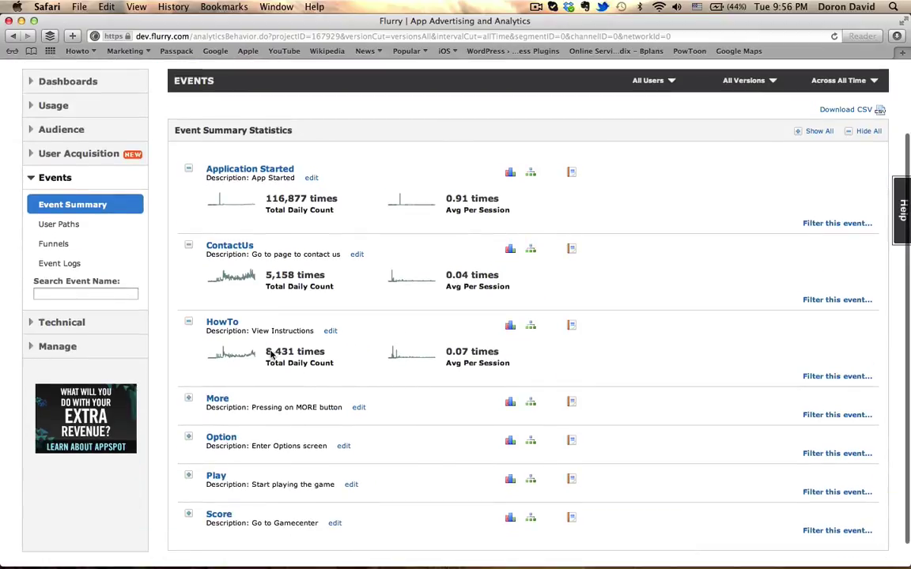
left_click(191, 400)
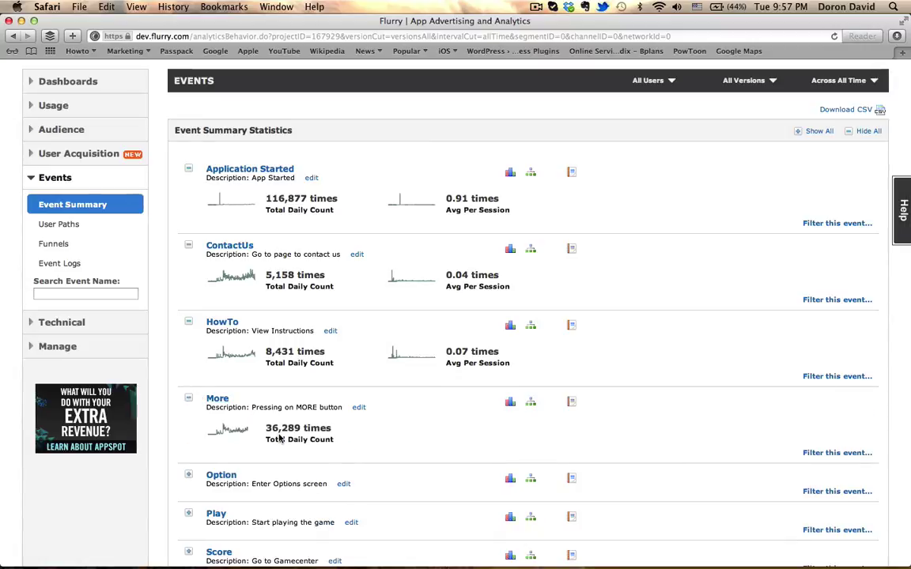
scroll(307, 404, "up", 2)
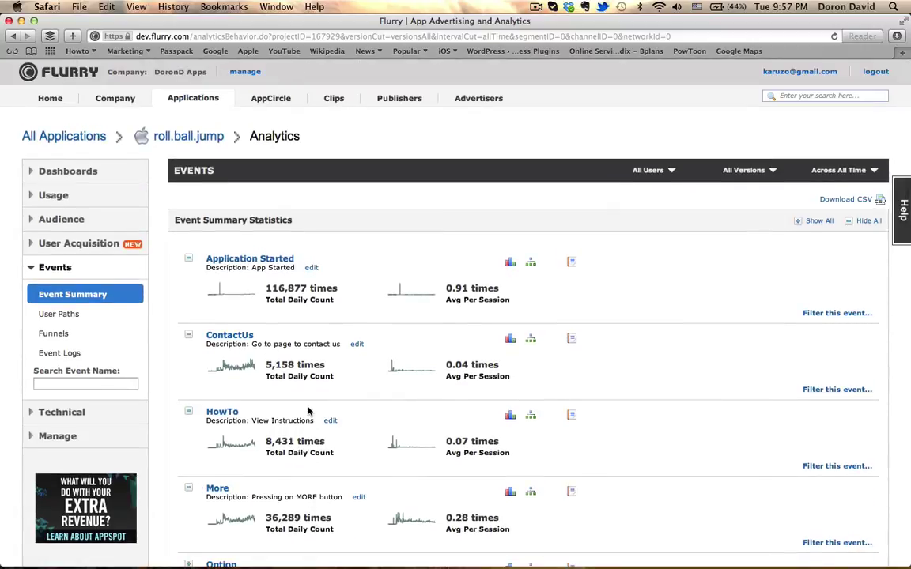
scroll(308, 410, "down", 5)
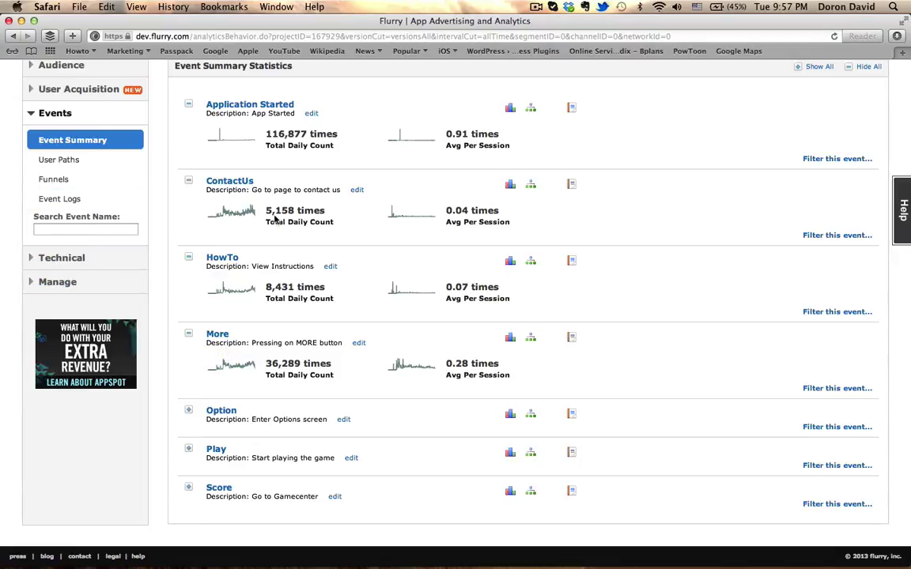
scroll(275, 221, "up", 3)
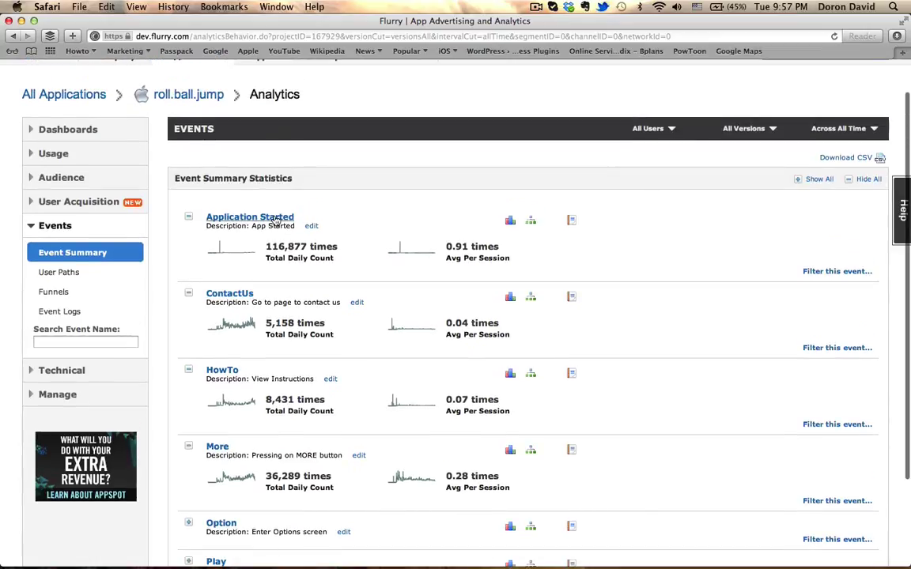
left_click(83, 184)
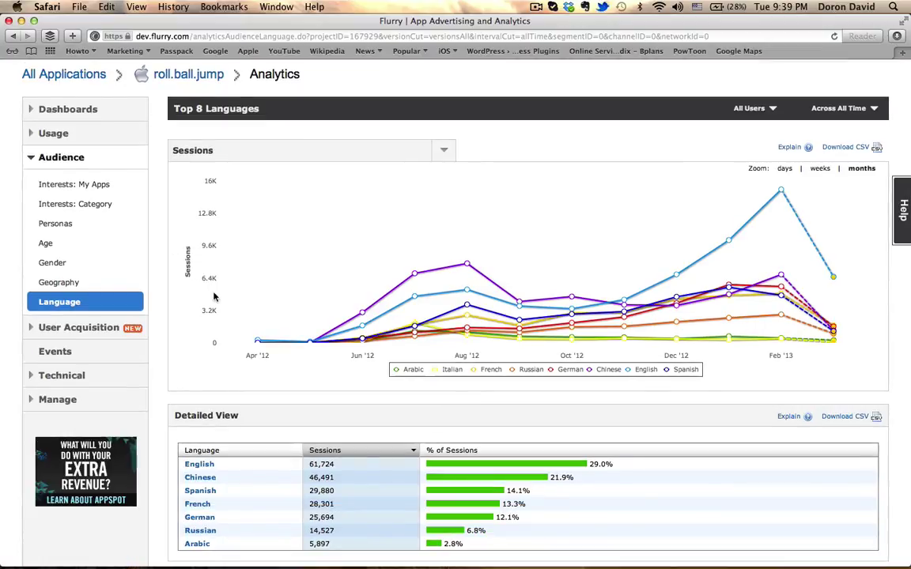
Open the Manage Company page listing the company's five users with their roles and access levels
scroll(75, 393, "down", 2)
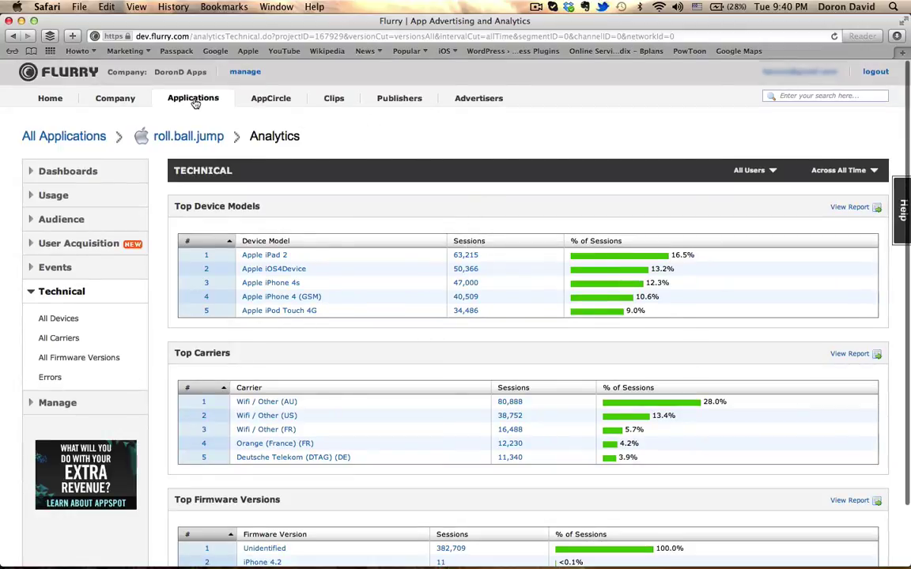
left_click(243, 73)
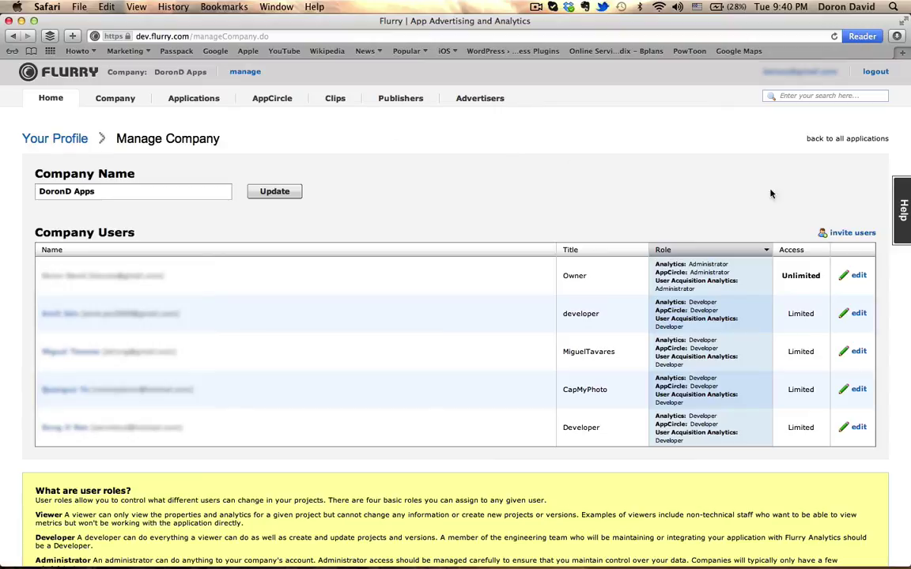
Start a co-worker invitation and enter the invitee's e-mail address
left_click(837, 236)
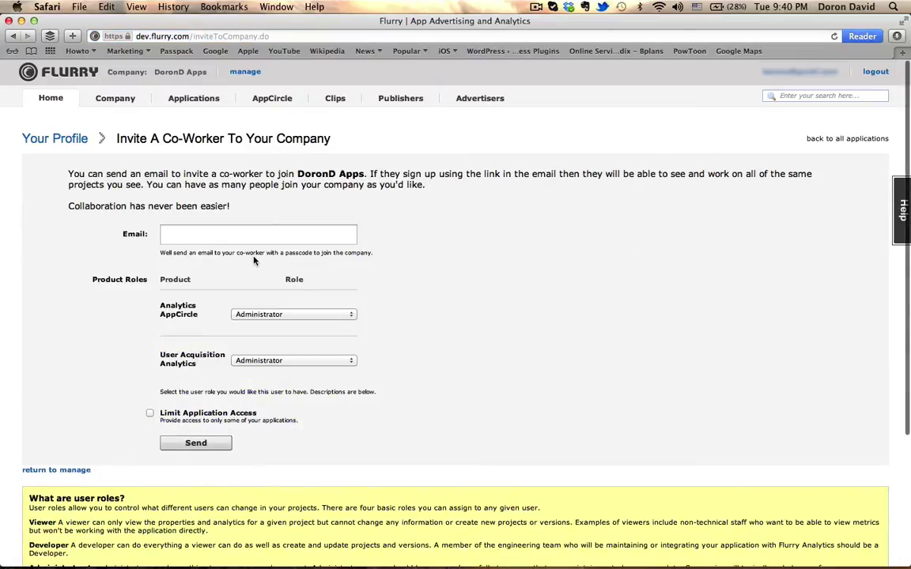
left_click(260, 237)
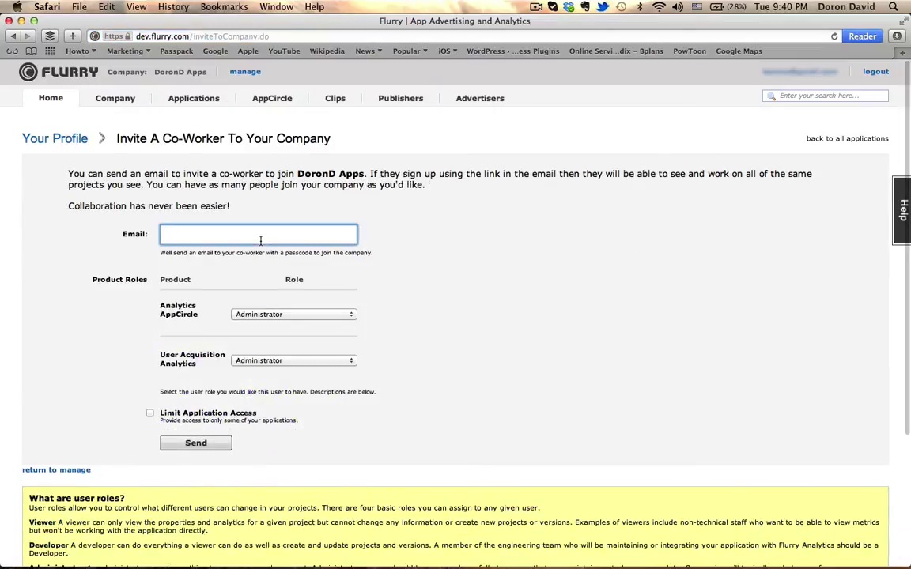
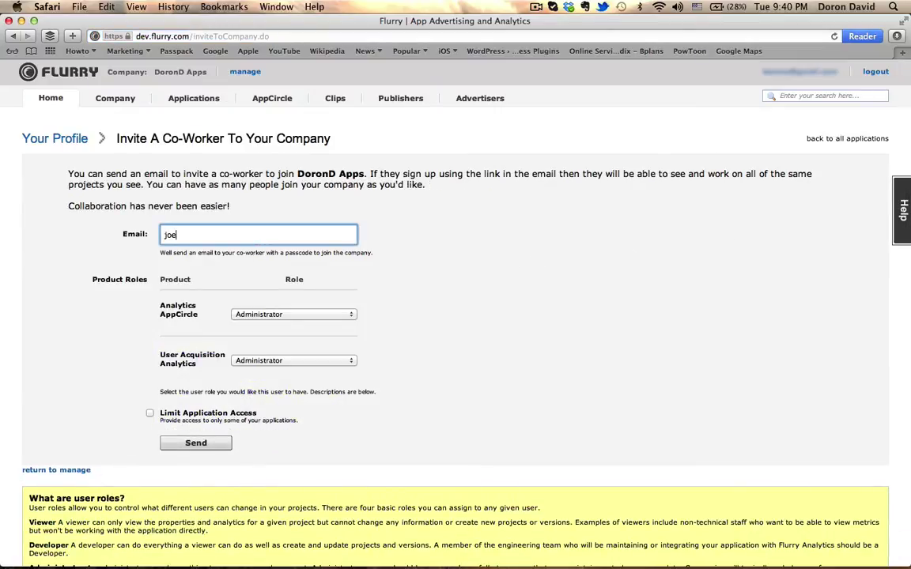
left_click(340, 317)
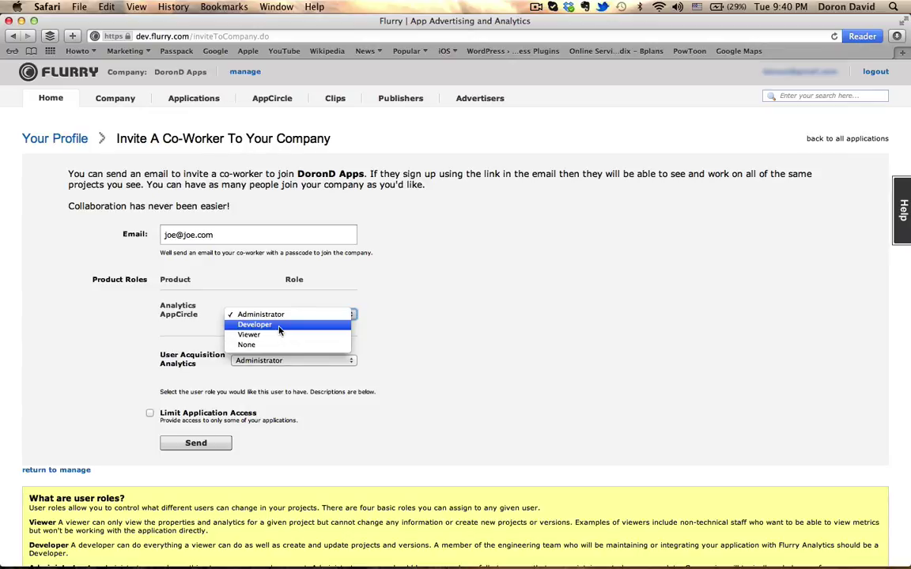
Give the invitee the Developer role for Analytics AppCircle and limit access to Fun Game (iPhone)
left_click(278, 330)
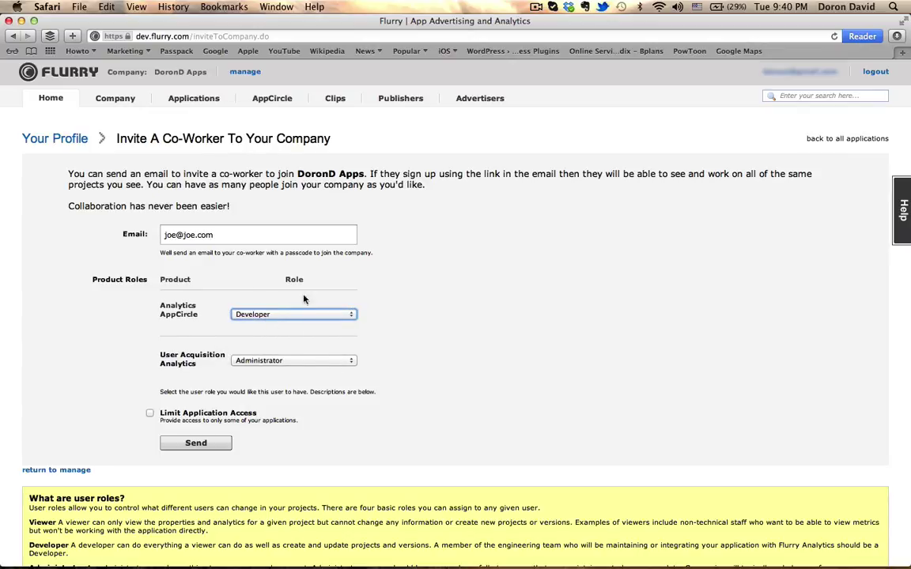
left_click(150, 416)
scroll(221, 366, "down", 1)
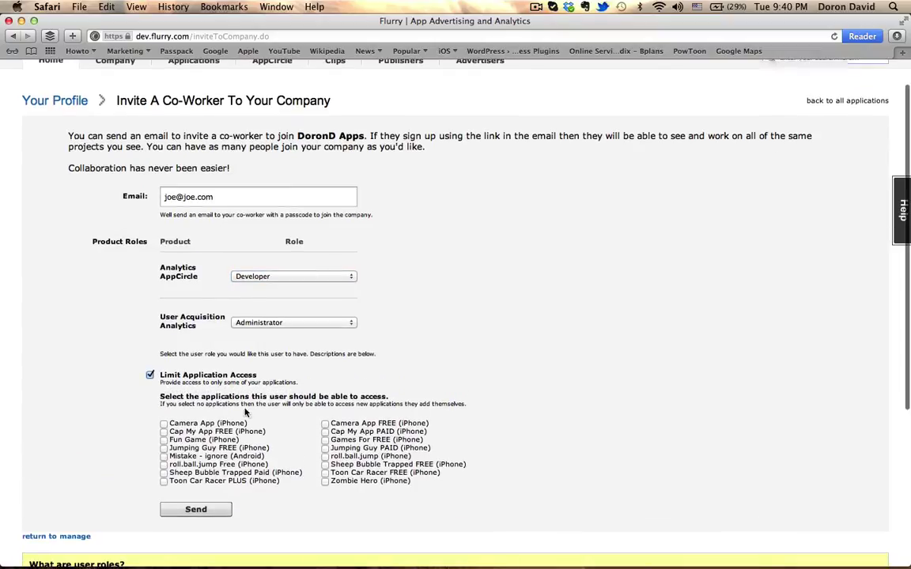
left_click(164, 439)
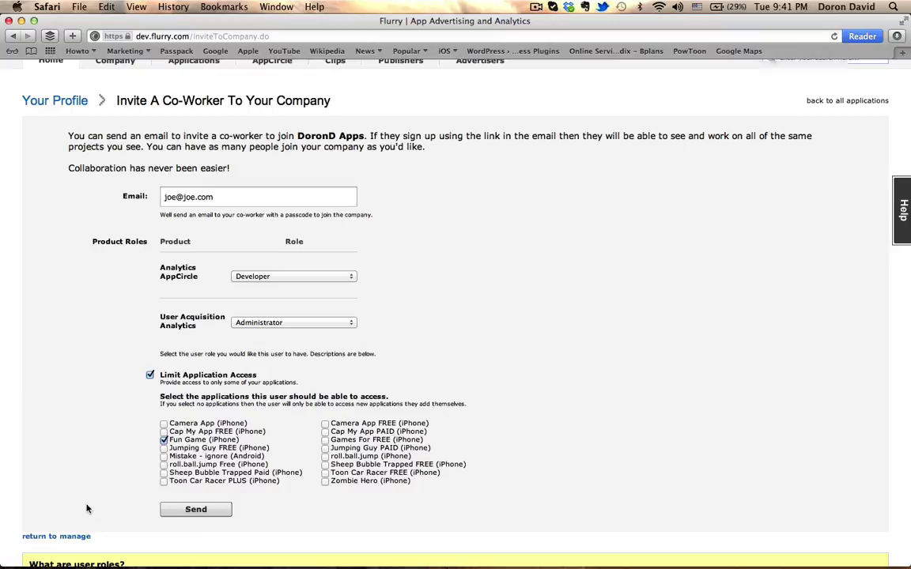
scroll(92, 428, "up", 2)
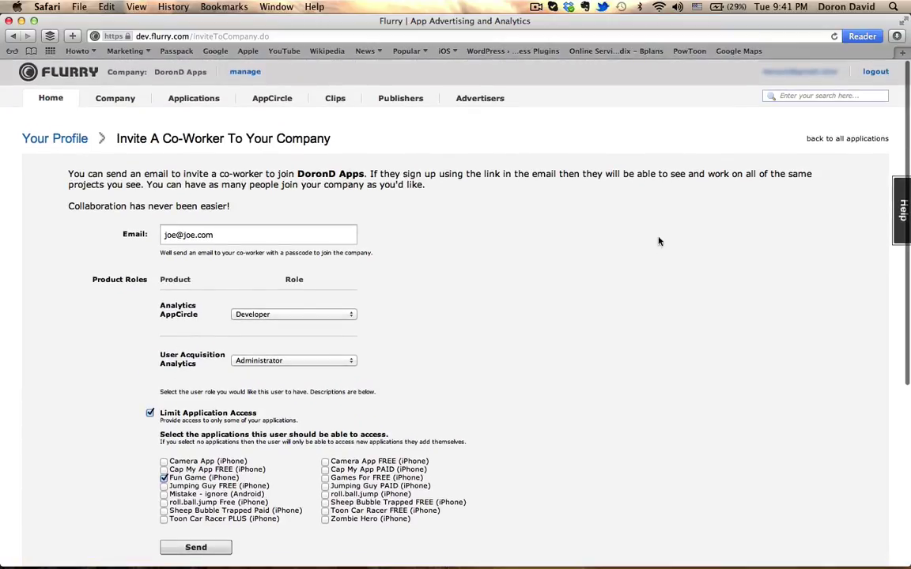
left_click(848, 97)
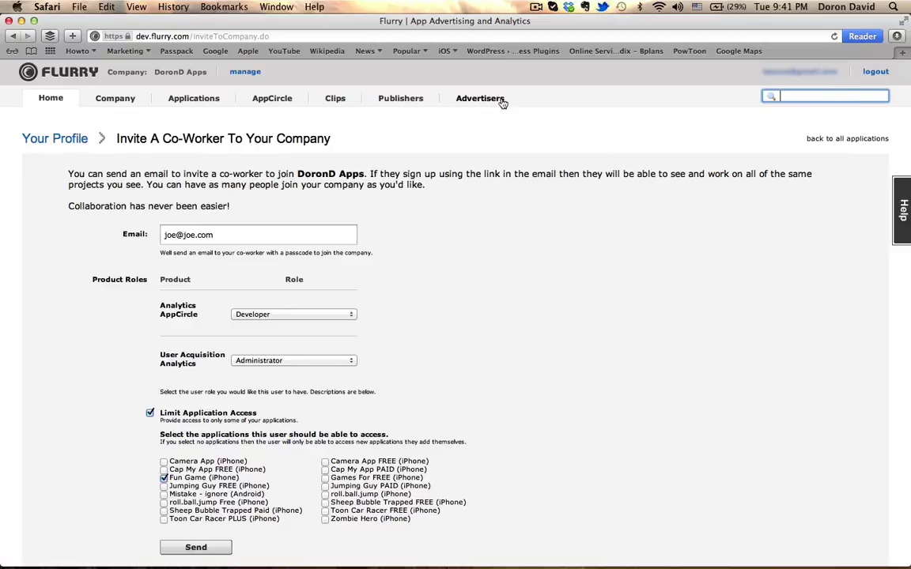